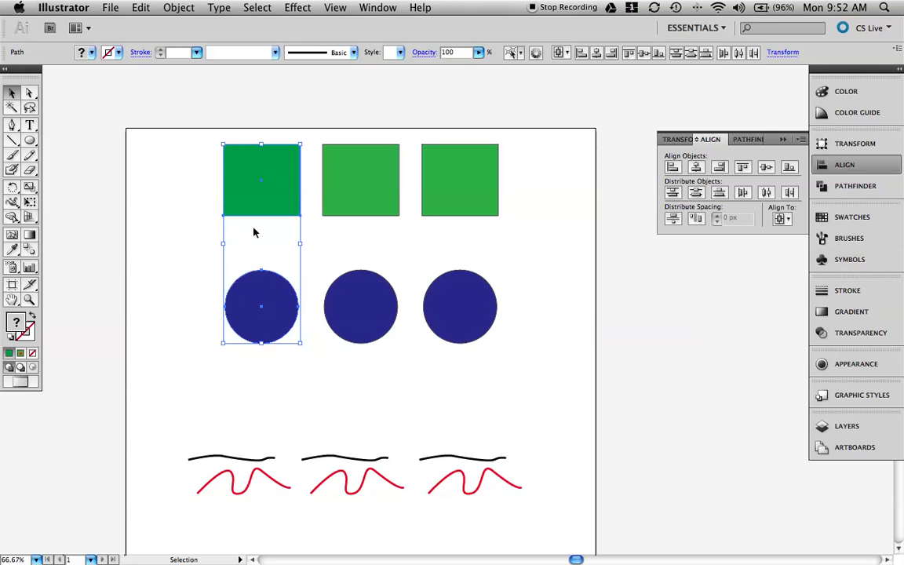
- Blend the leftmost green square and blue circle using Smooth Color spacing
left_click(180, 7)
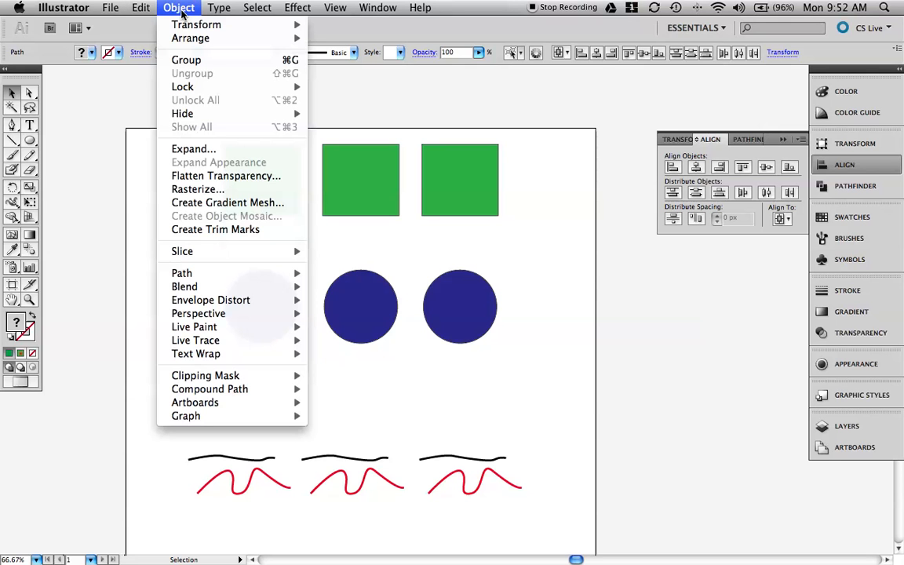
mouse_move(206, 292)
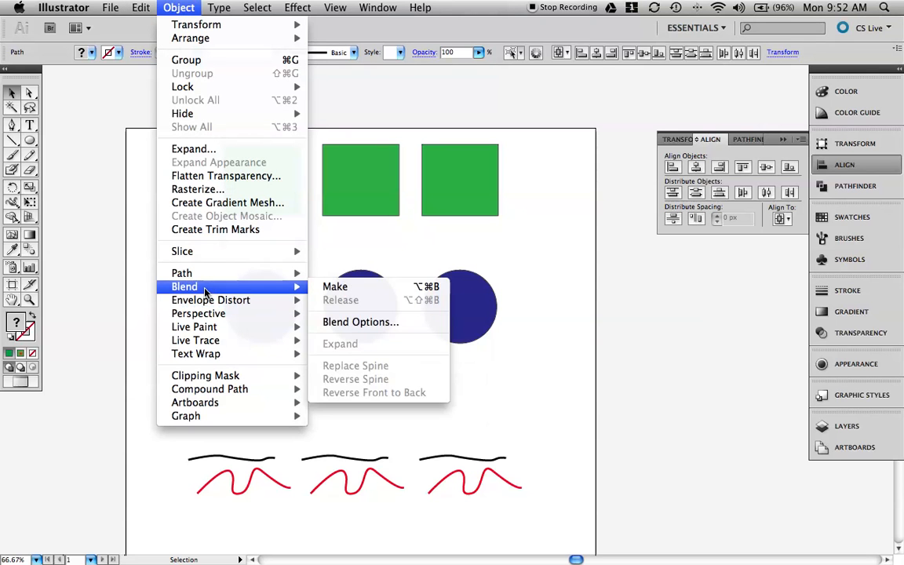
left_click(352, 323)
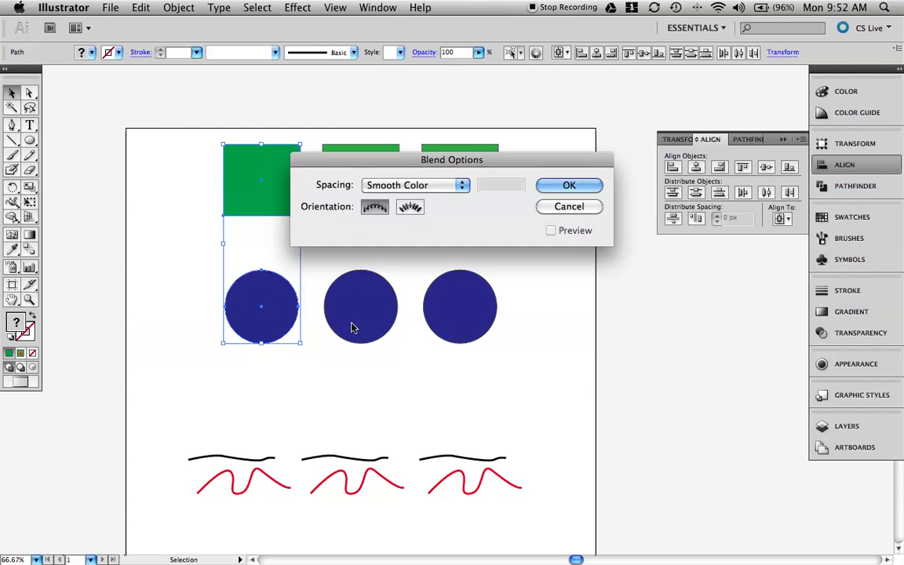
left_click(463, 190)
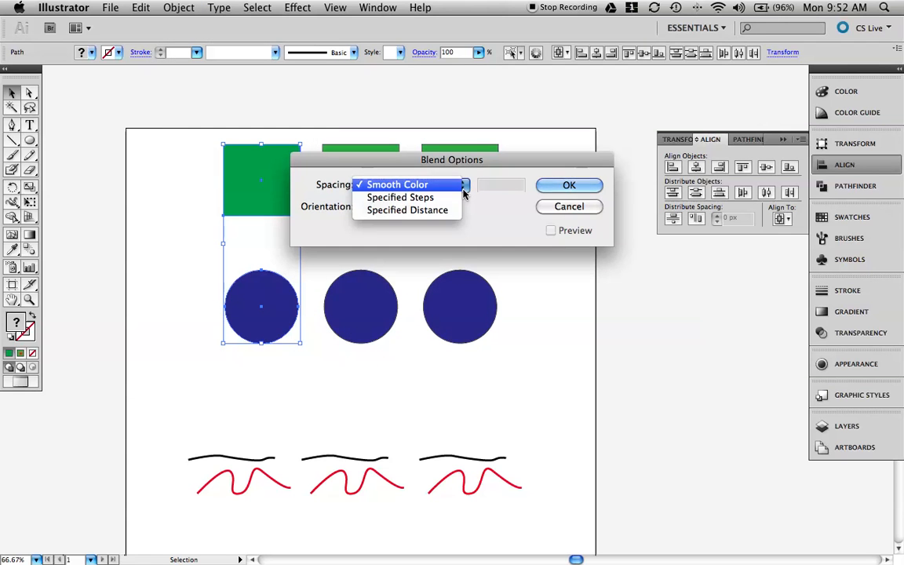
left_click(395, 185)
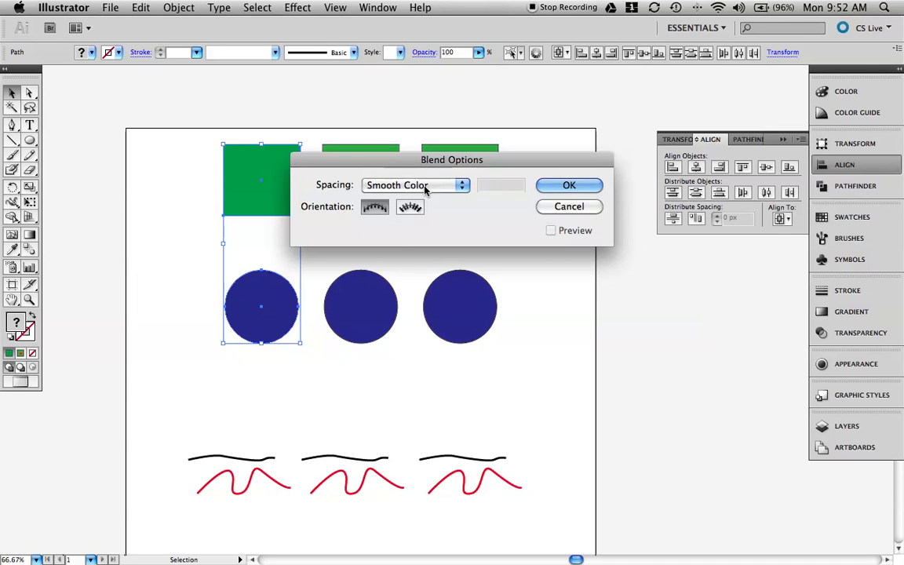
left_click(561, 187)
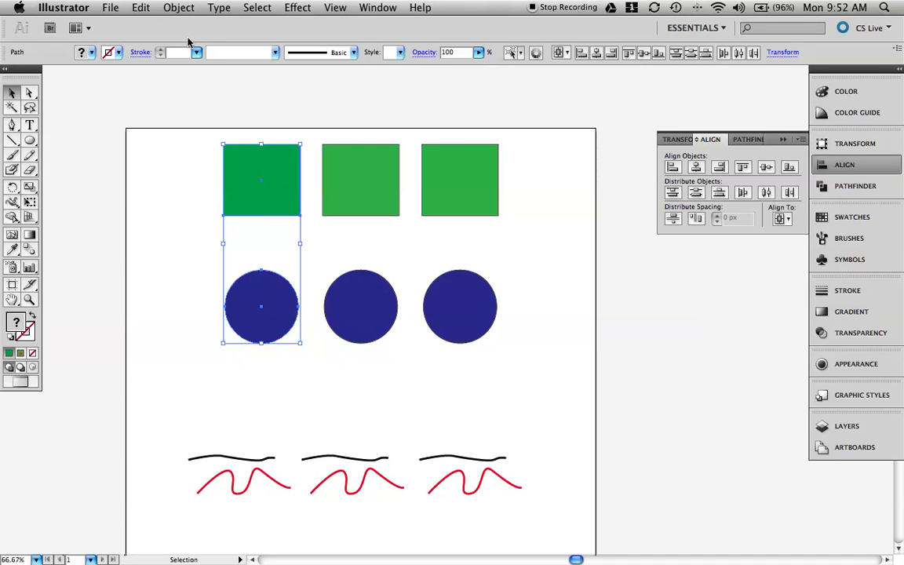
left_click(179, 8)
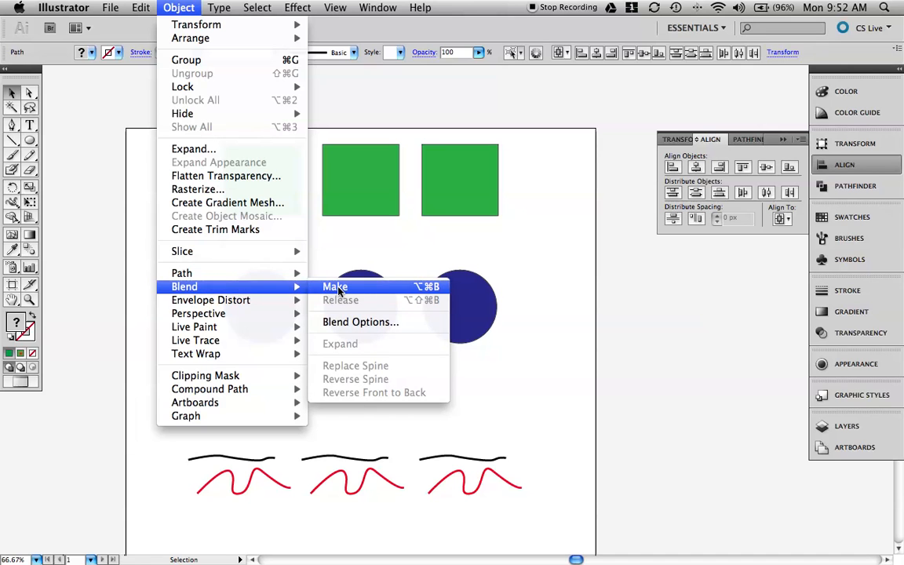
left_click(338, 289)
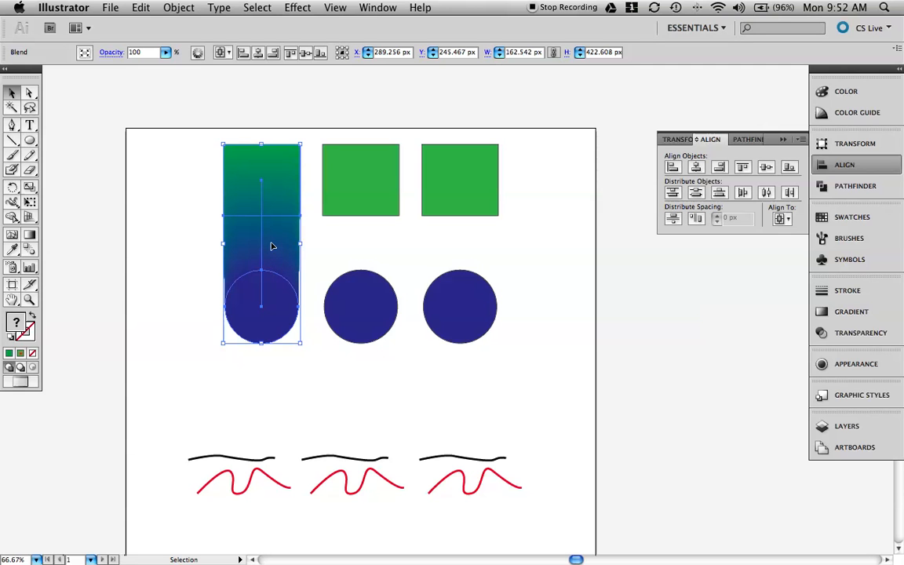
- Expand the square-to-circle blend with both Object and Fill included, then deselect it
left_click(198, 222)
left_click_drag(210, 171, 268, 295)
left_click(179, 7)
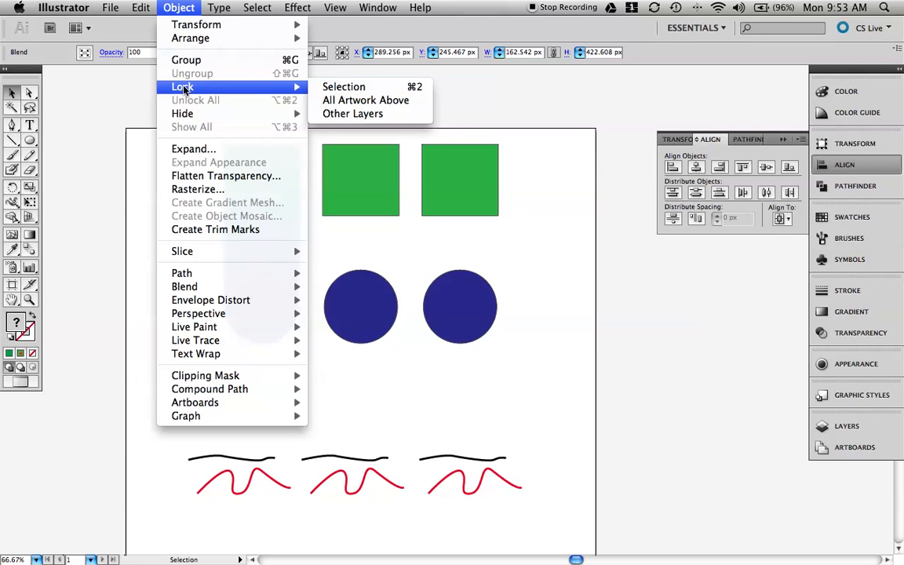
left_click(197, 149)
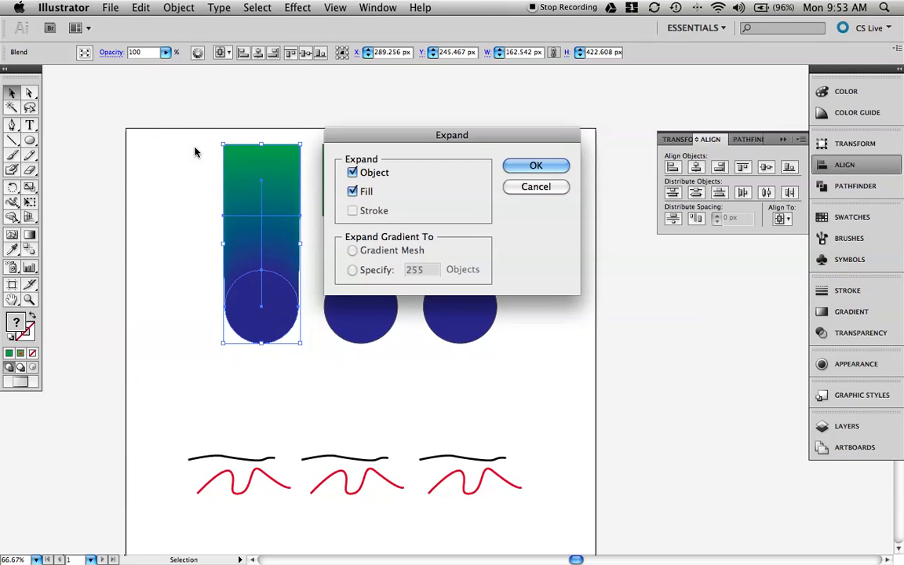
left_click(537, 167)
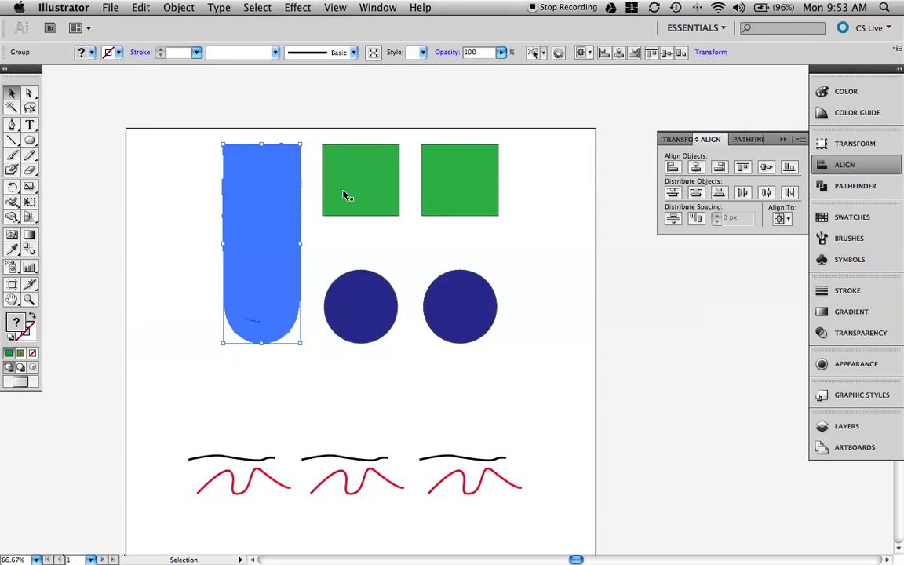
left_click(185, 181)
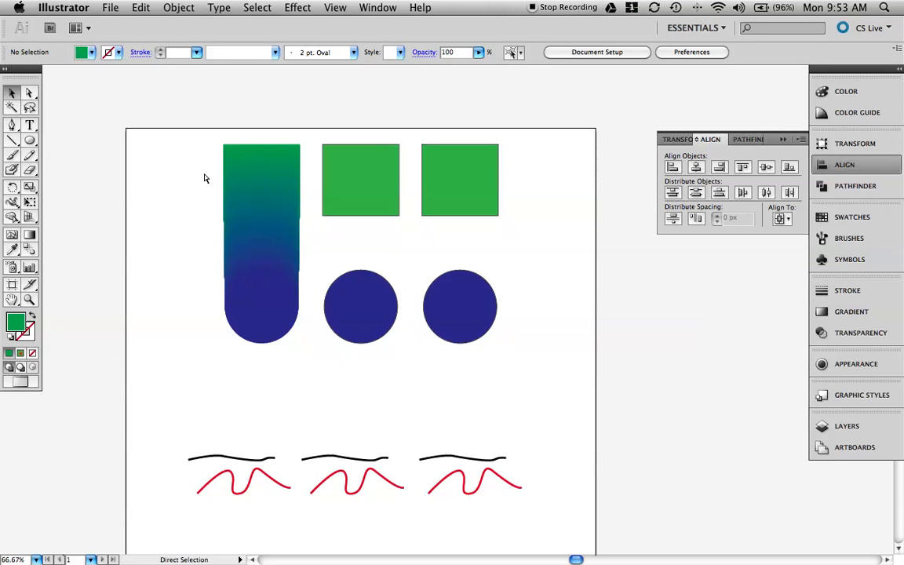
- Examine the individual shapes that make up the expanded blend closely in outline view
key("super+y")
left_click(253, 214, "super")
left_click(253, 214, "super")
left_click(534, 332, "super")
left_click(536, 332, "super")
left_click_drag(542, 339, 290, 169)
left_click_drag(388, 334, 194, 136)
left_click(195, 136, "super")
left_click(269, 149, "super")
left_click_drag(534, 283, 289, 190)
left_click_drag(471, 210, 141, 173)
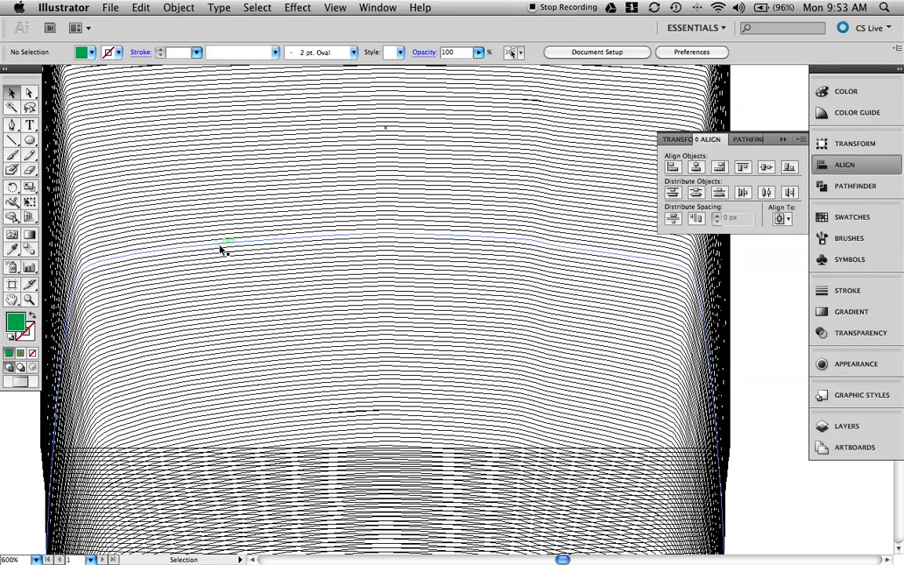
- Ungroup the expanded blend into separate shapes and clear the selection
left_click(216, 209, "alt")
left_click(259, 211, "alt")
left_click_drag(529, 333, 547, 519)
key("super+shift+g")
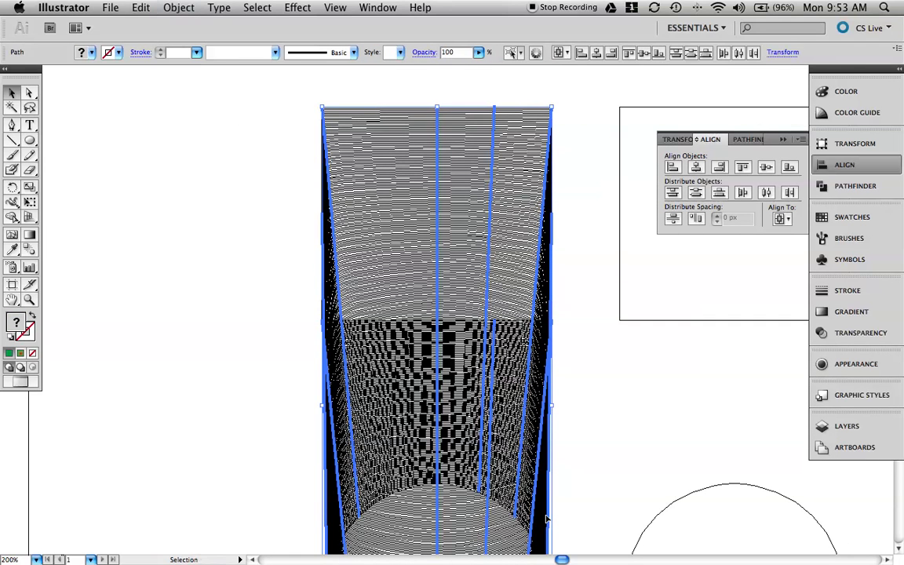
left_click(249, 286)
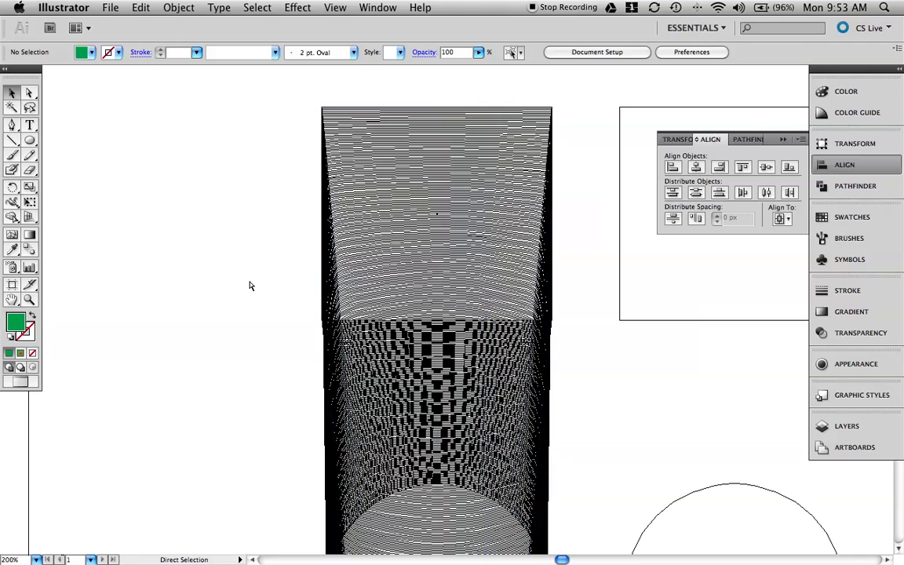
- Restore the colour preview and pull several intermediate shapes out of the expanded blend toward its left side
key("super+y")
left_click_drag(410, 278, 189, 190)
left_click_drag(444, 314, 180, 127)
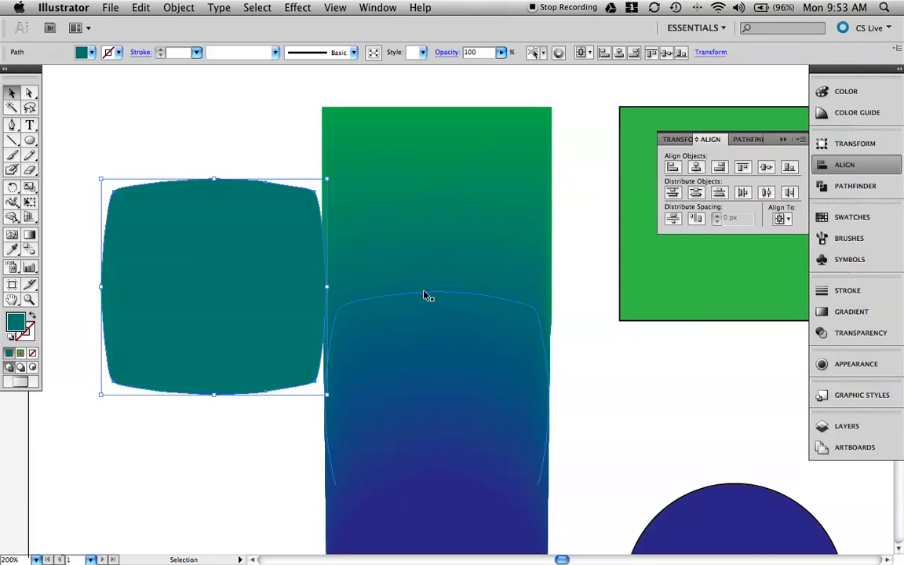
left_click_drag(350, 307, 196, 129)
left_click_drag(418, 255, 250, 251)
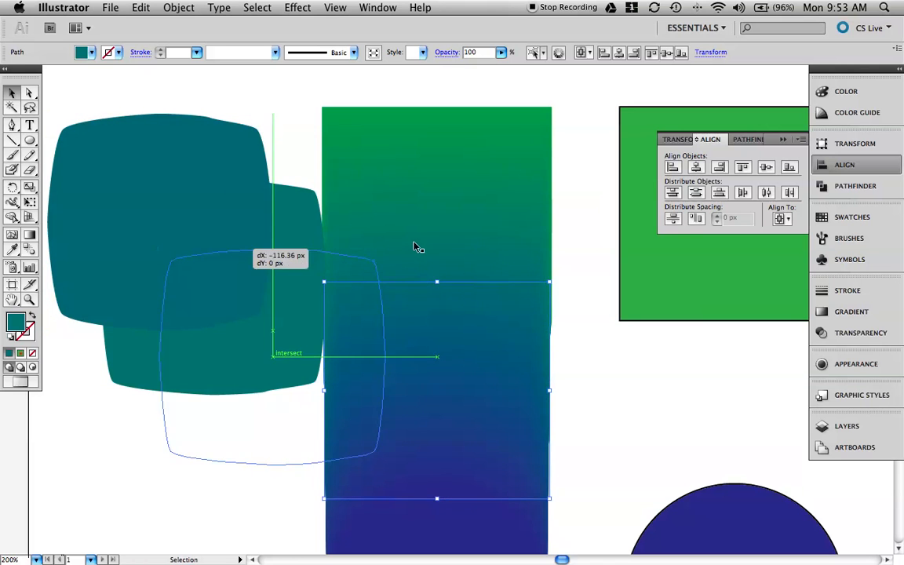
left_click_drag(428, 224, 245, 218)
left_click_drag(357, 204, 249, 149)
left_click_drag(424, 338, 262, 454)
left_click_drag(409, 311, 245, 336)
left_click(400, 264)
left_click_drag(438, 231, 331, 176)
left_click_drag(347, 266, 336, 265)
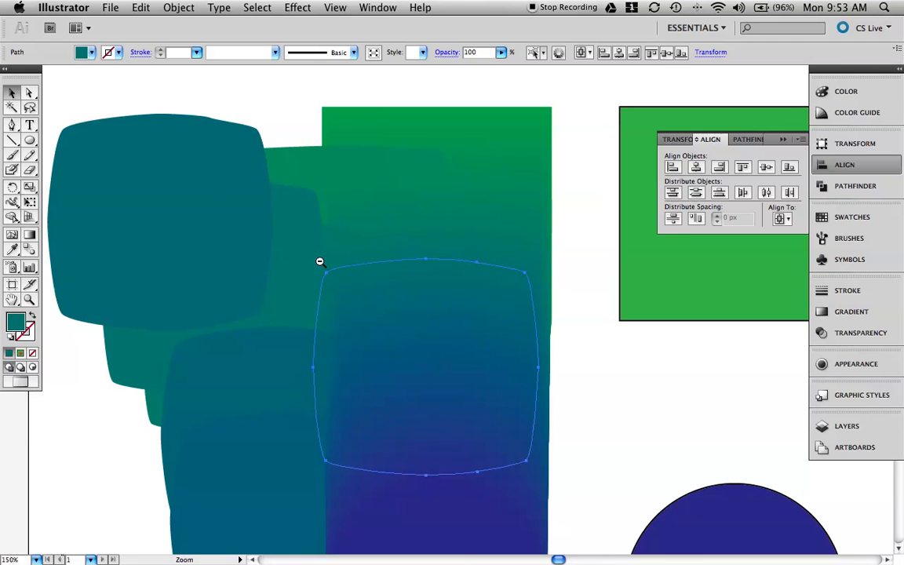
- Set the blend options for the middle green square and blue circle to Specified Steps with 8 steps
left_click(311, 261, "alt+super")
left_click(364, 268, "alt+super")
left_click(408, 267, "alt+super")
left_click(445, 280, "alt+super")
left_click_drag(449, 280, 273, 205)
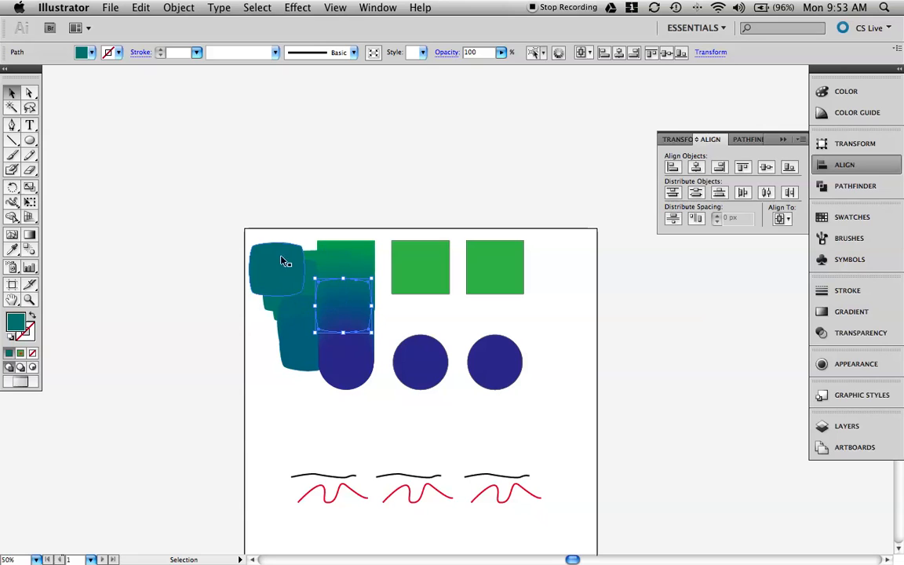
left_click(387, 234)
left_click_drag(387, 233, 420, 369)
left_click(181, 11)
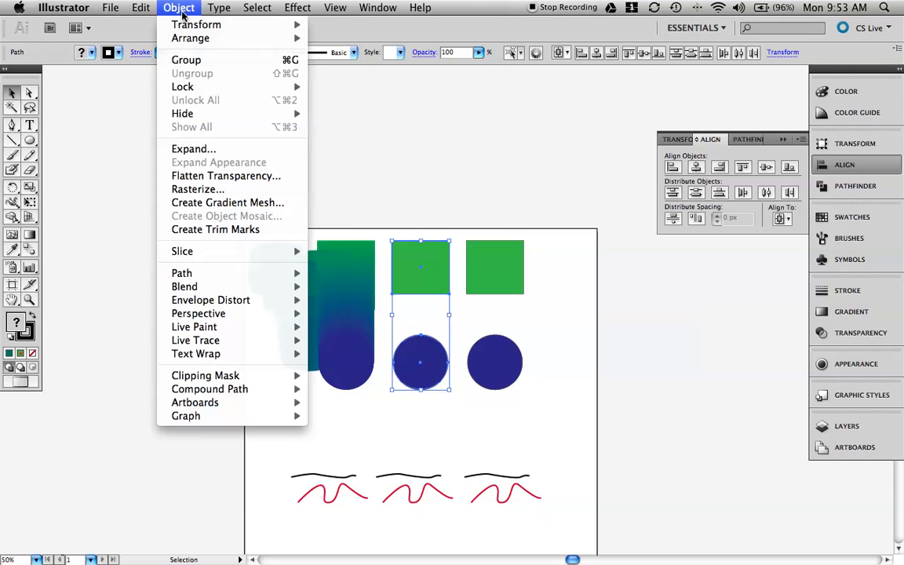
mouse_move(211, 288)
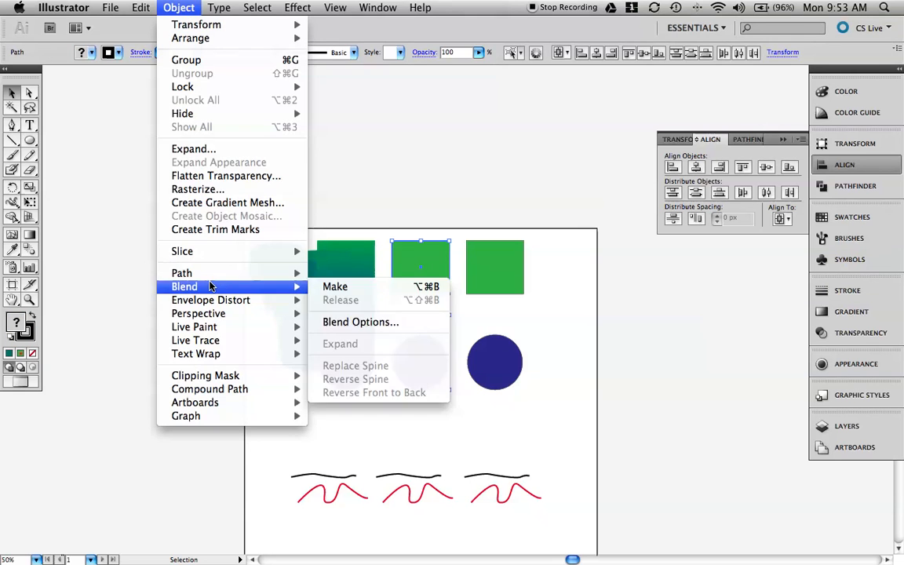
left_click(353, 323)
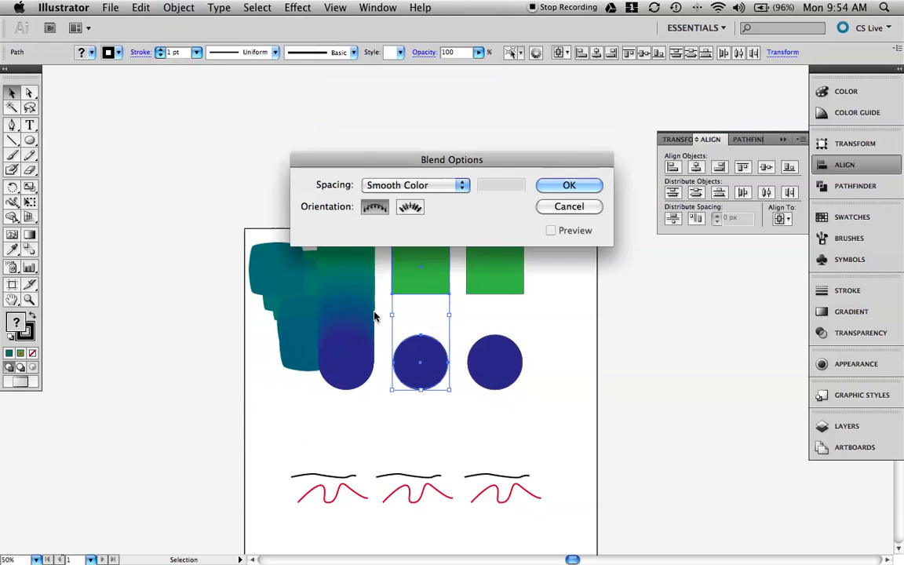
left_click(436, 185)
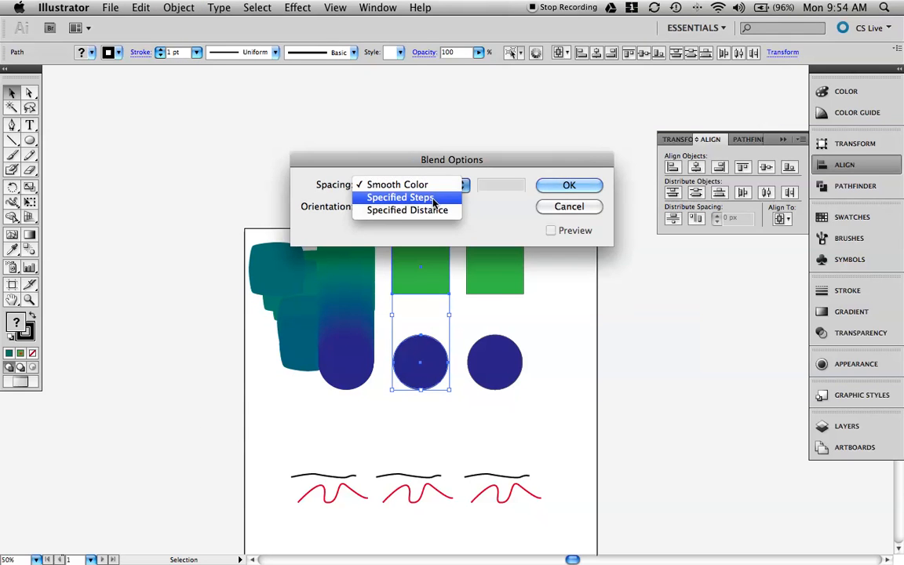
left_click(433, 198)
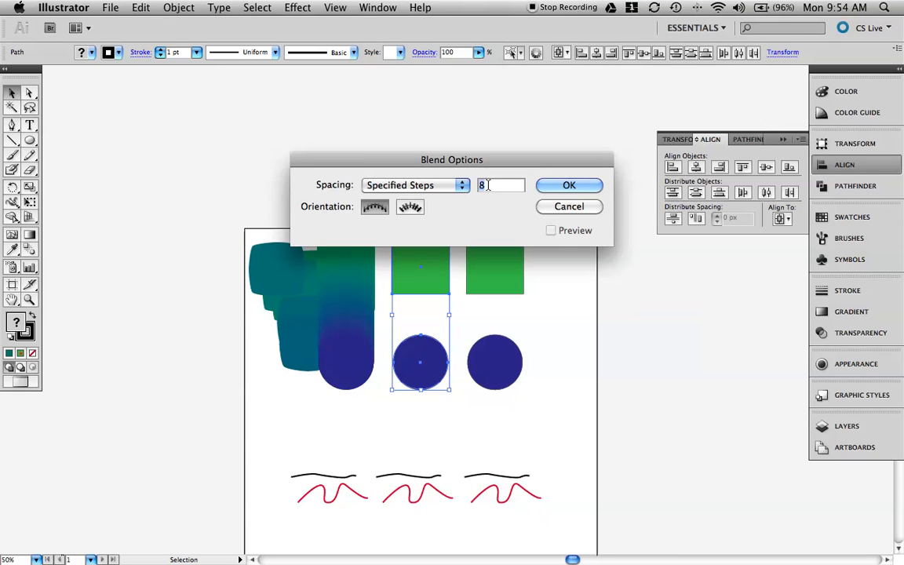
left_click(570, 186)
- Make the blend between the middle green square and blue circle, then deselect it
left_click(179, 9)
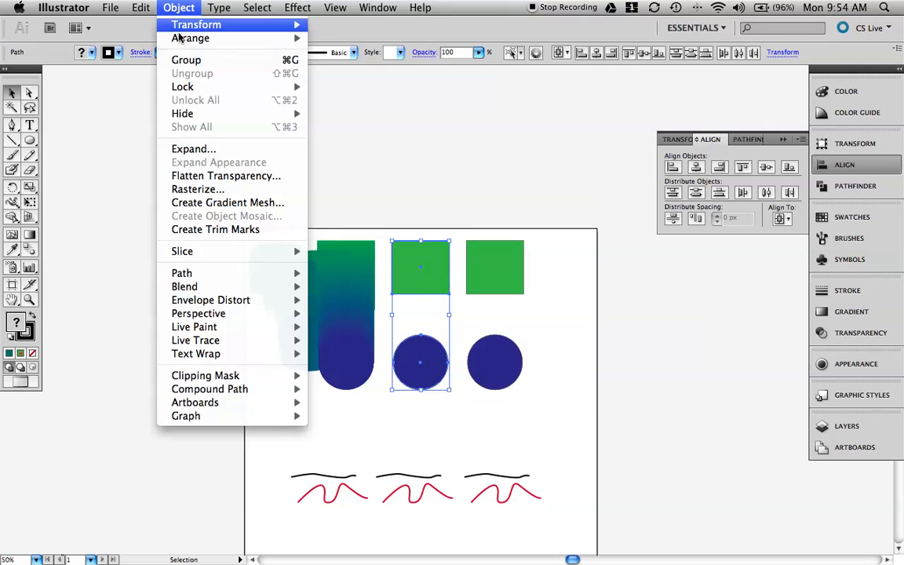
mouse_move(277, 292)
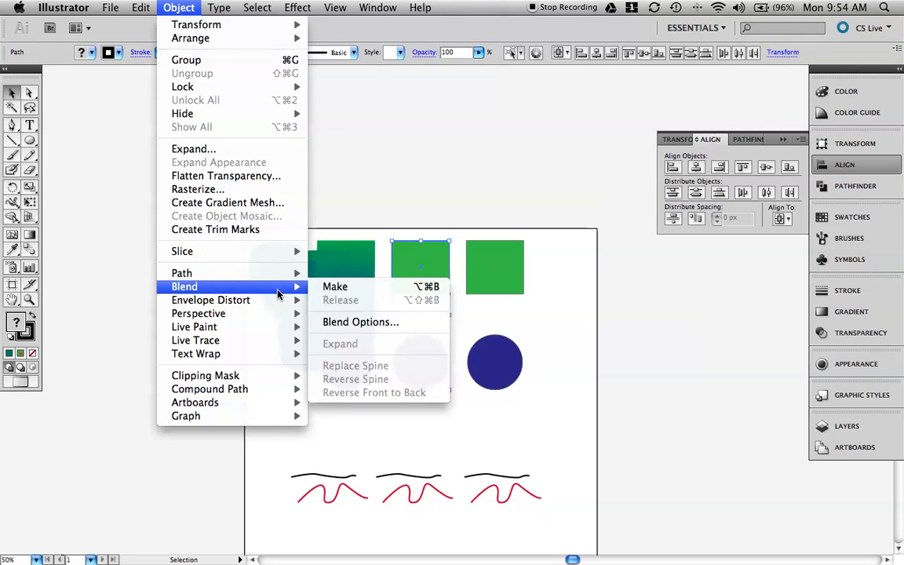
left_click(336, 287)
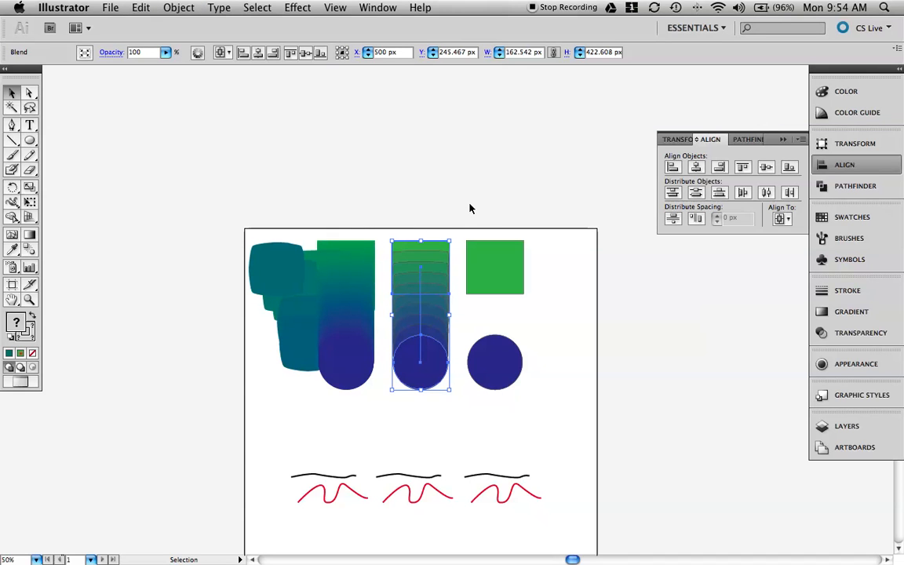
left_click(448, 206)
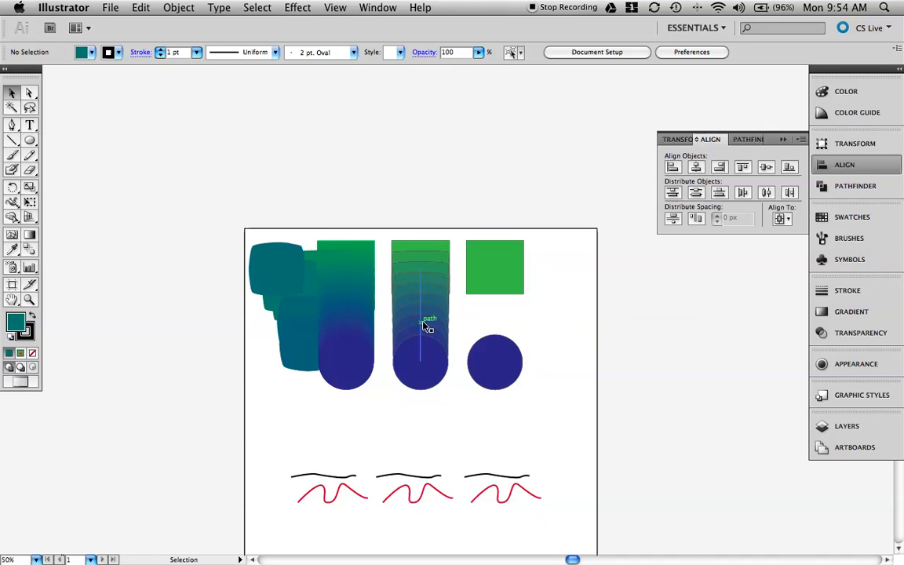
- Examine the middle blend's intermediate shapes and their outlines up close
key("super+space")
left_click_drag(393, 251, 446, 318)
key("alt+super+space")
left_click(396, 228, "alt+super")
left_click(409, 228, "alt+super")
left_click(449, 229, "alt+super")
left_click(463, 235, "alt+super")
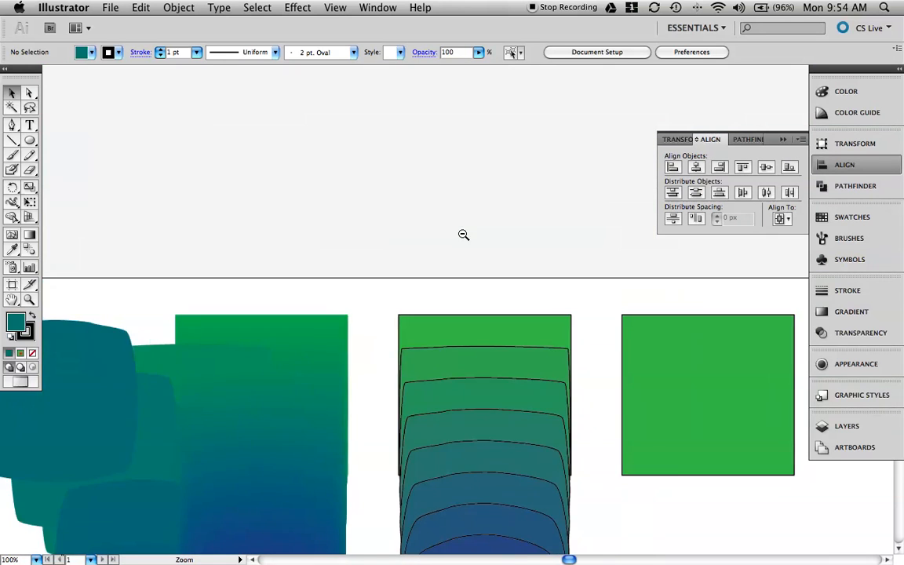
key("space")
left_click_drag(508, 286, 477, 182)
left_click_drag(481, 240, 481, 182)
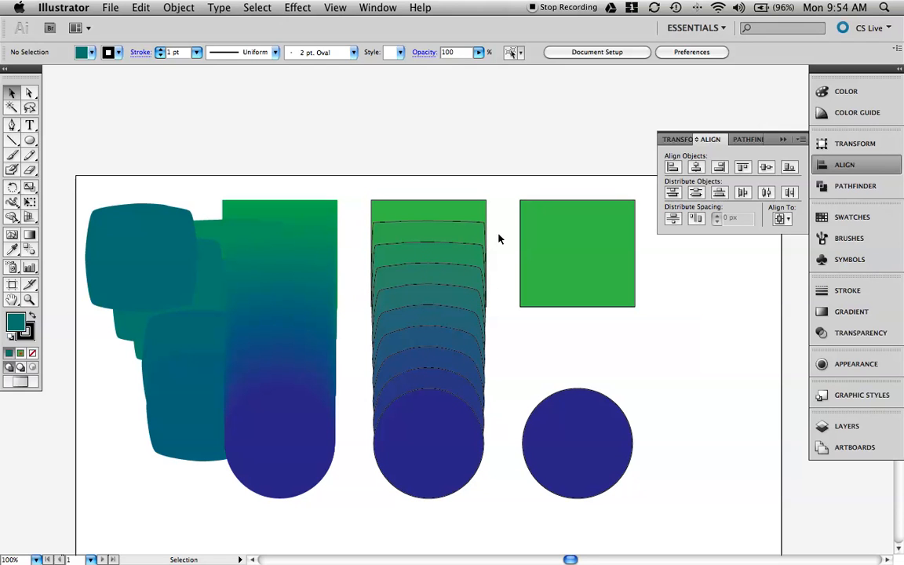
- Remove the stroke from the rightmost green square and the blue circle below it
left_click(554, 252)
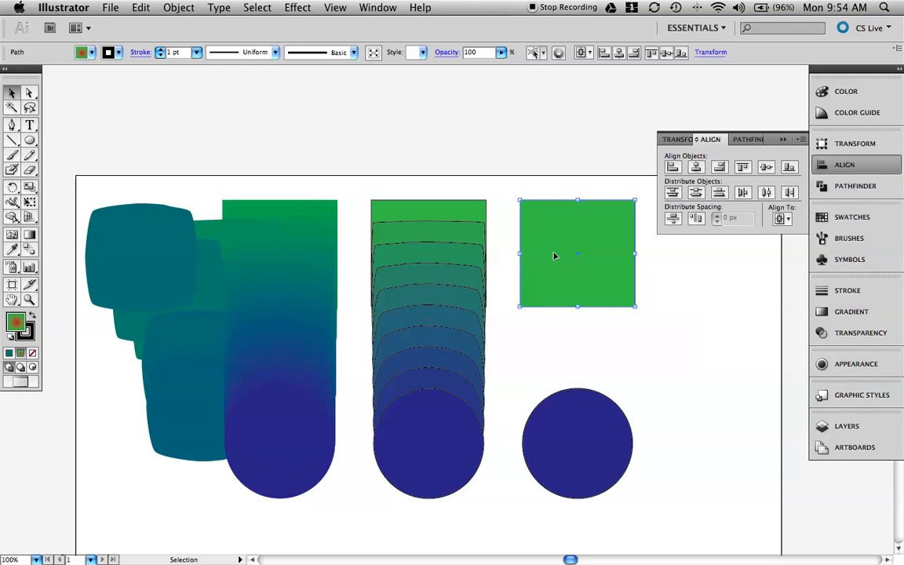
left_click(92, 54)
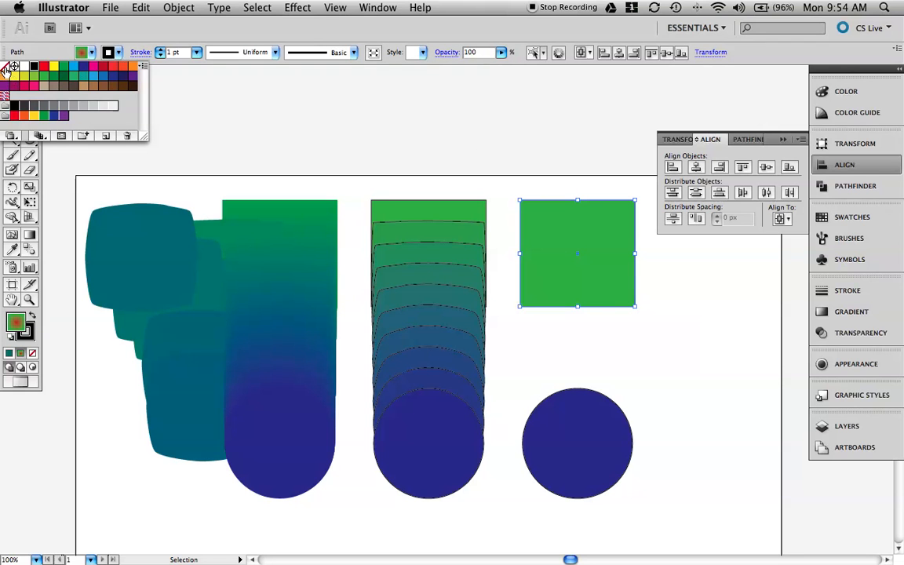
left_click(6, 66)
left_click(594, 417)
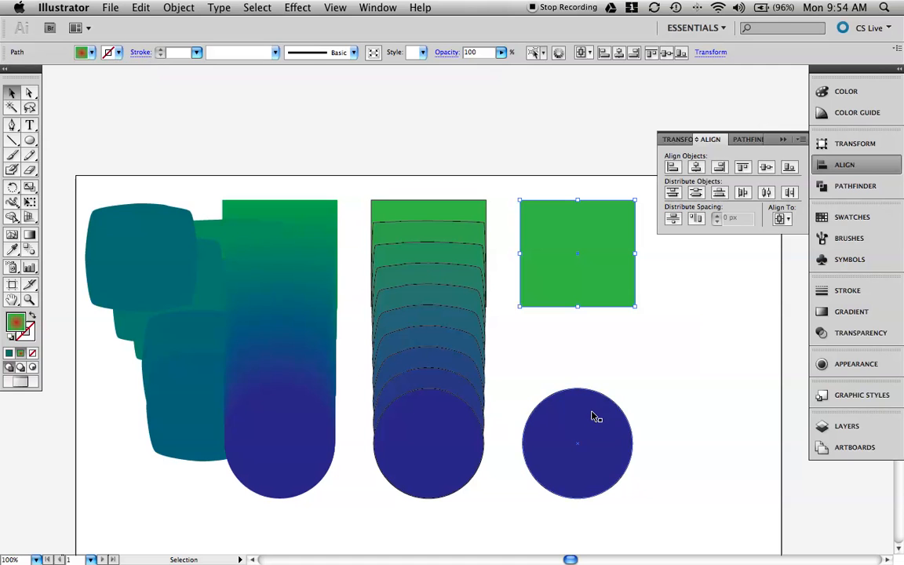
left_click(594, 417)
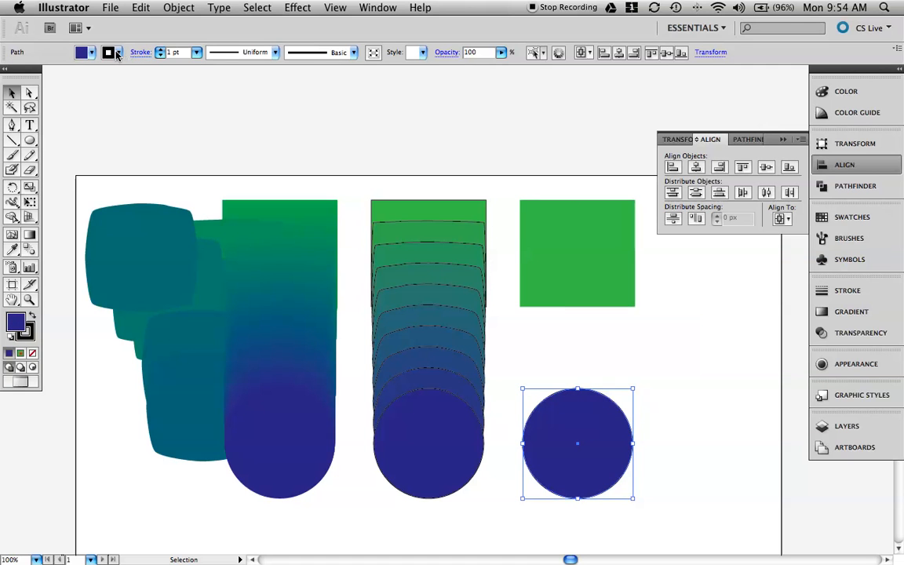
left_click(118, 54)
left_click(5, 67)
left_click(550, 291)
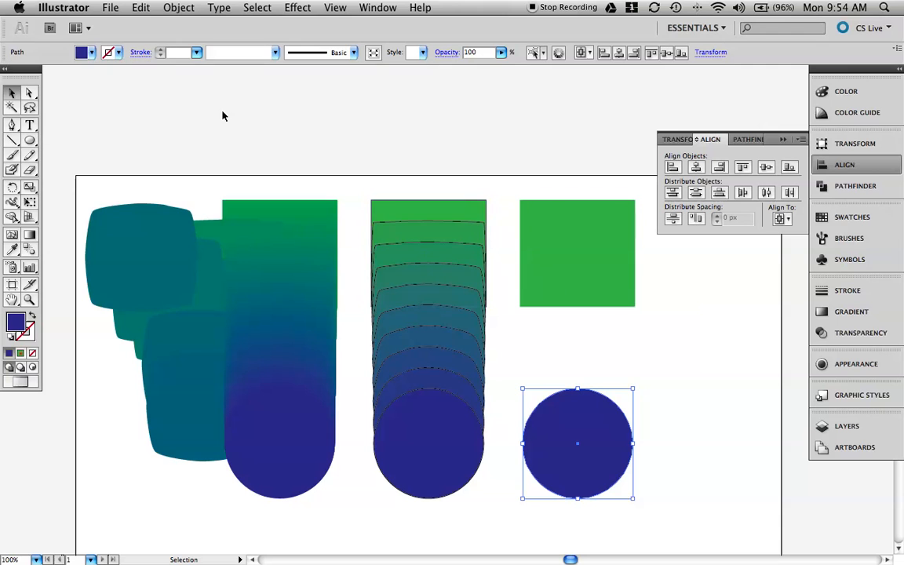
- Fill the rightmost square with a solid green swatch and deselect it
left_click(576, 246)
left_click(91, 53)
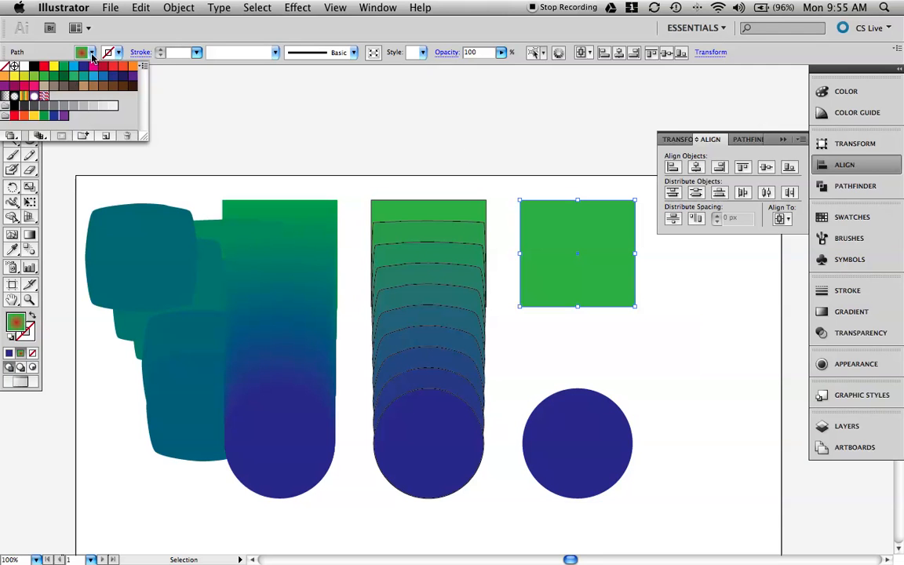
left_click(64, 67)
left_click(448, 152)
left_click(545, 184)
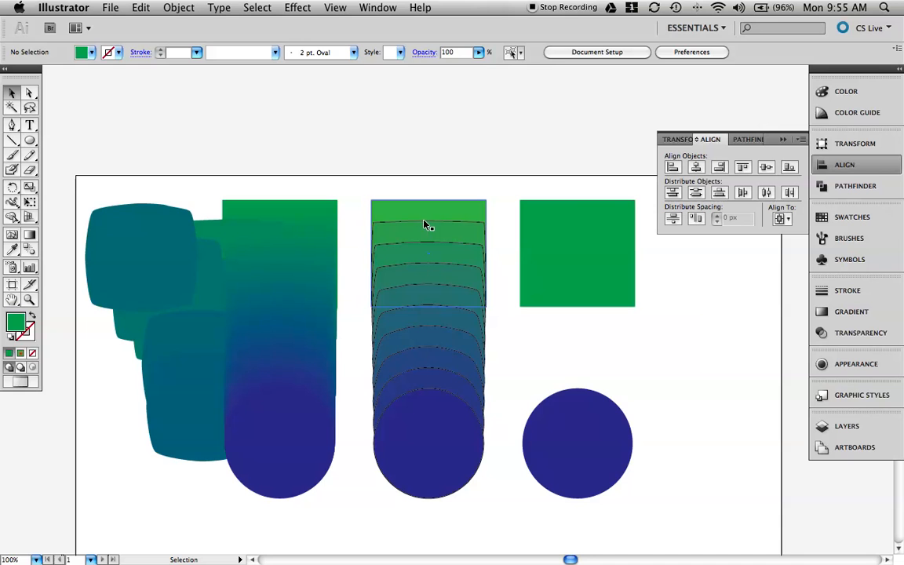
- Set the blend options for the rightmost green square and blue circle to Specified Distance with 10 px
left_click_drag(511, 203, 609, 471)
left_click(179, 8)
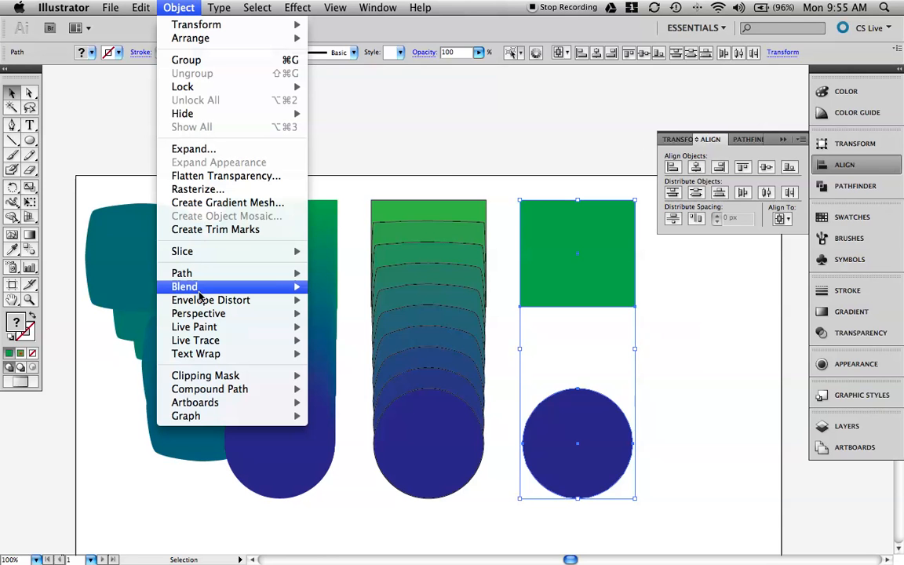
mouse_move(202, 292)
left_click(347, 322)
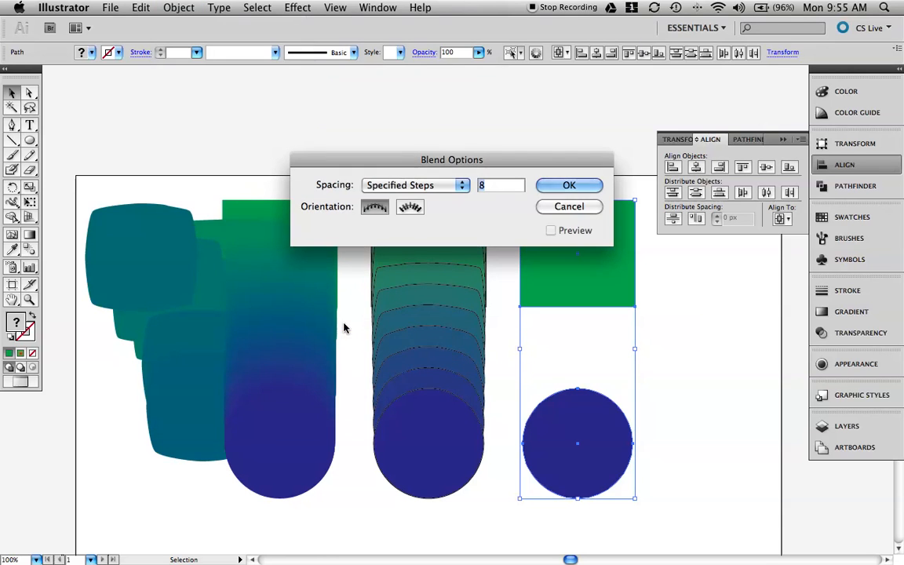
left_click(460, 185)
left_click(440, 198)
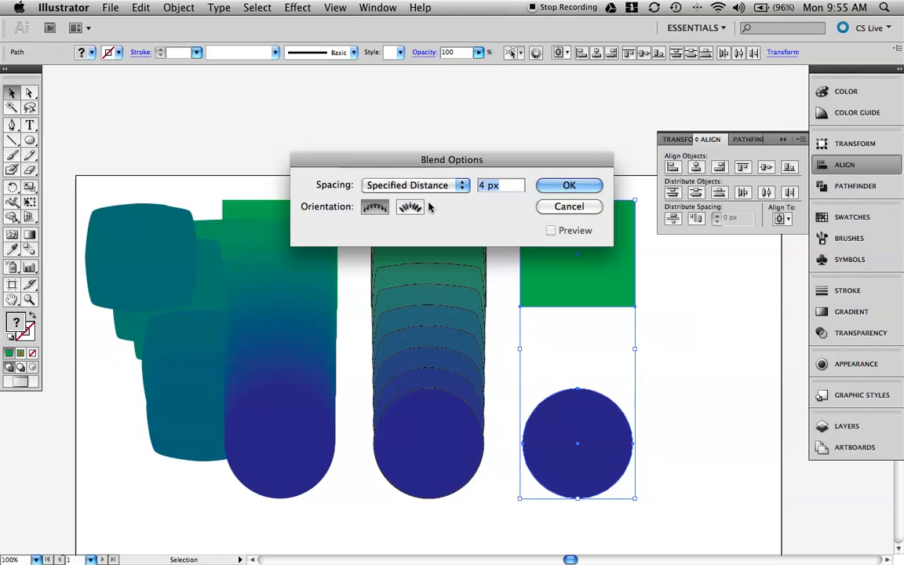
left_click(484, 186)
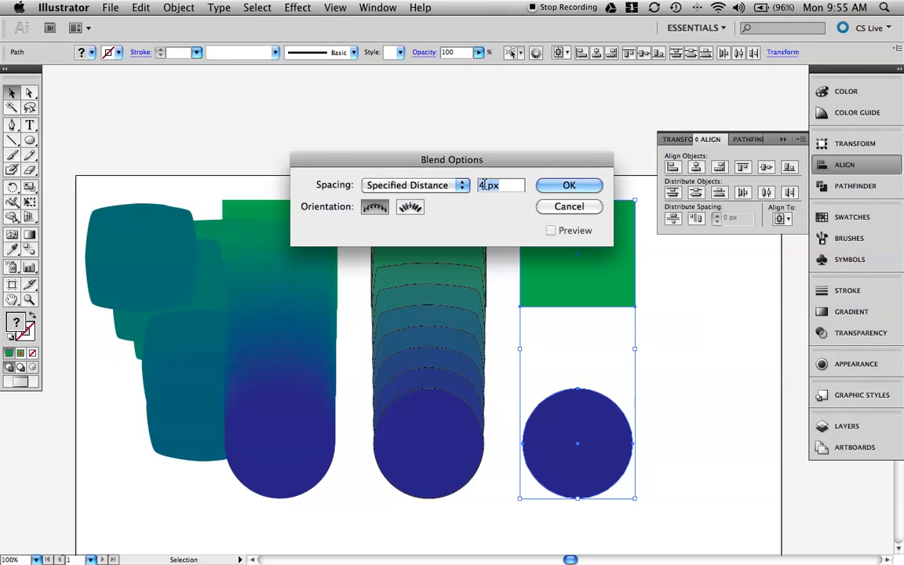
left_click(484, 185)
key("BackSpace")
type("10")
left_click(569, 186)
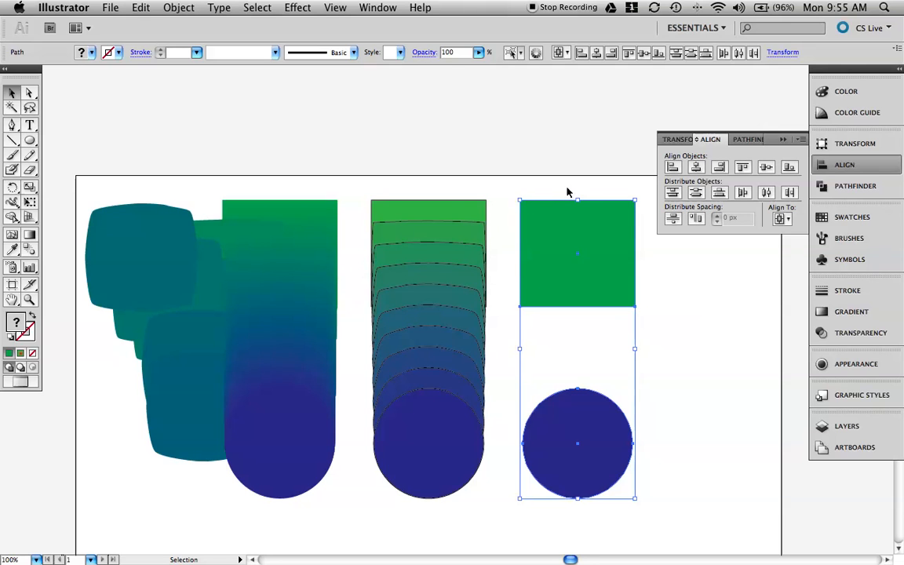
- Make the blend between the rightmost green square and blue circle
left_click(167, 10)
mouse_move(192, 290)
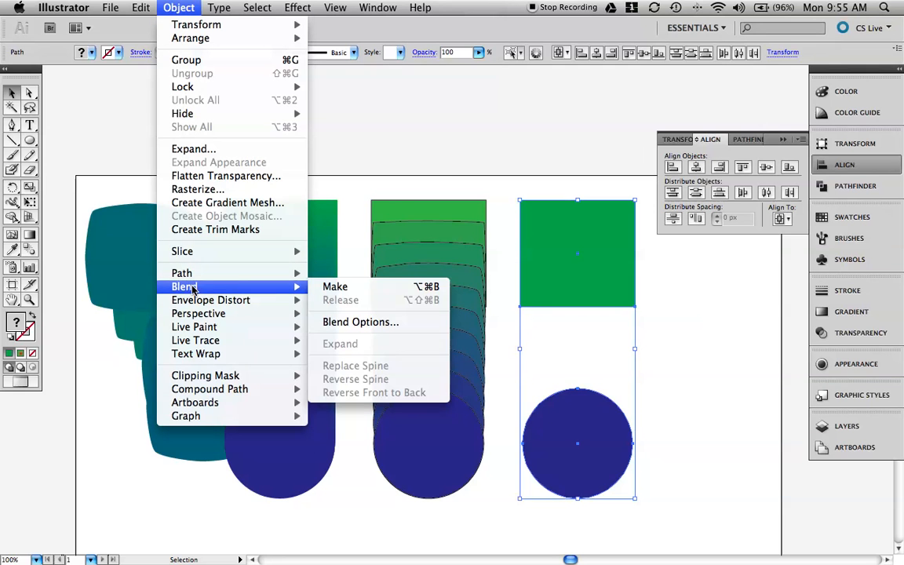
left_click(330, 287)
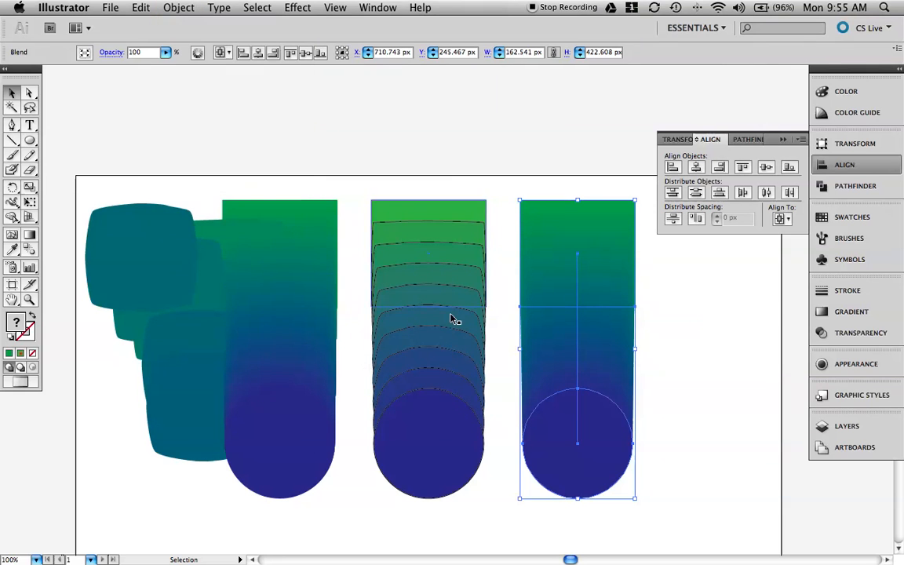
- Examine the rightmost blend's edges and color transition up close, comparing it with the middle blend
key("z")
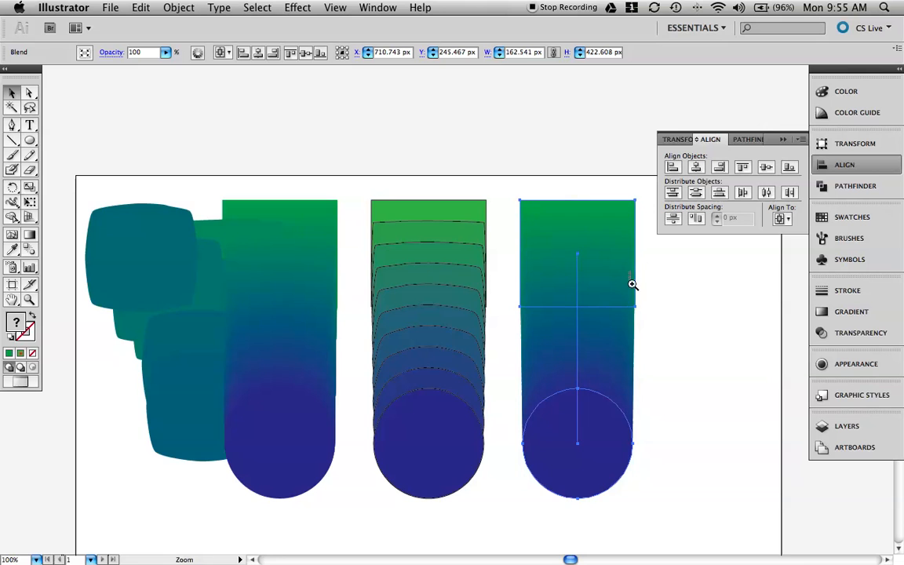
left_click_drag(629, 269, 669, 356)
left_click(438, 297, "alt+super")
left_click(452, 288, "alt+super")
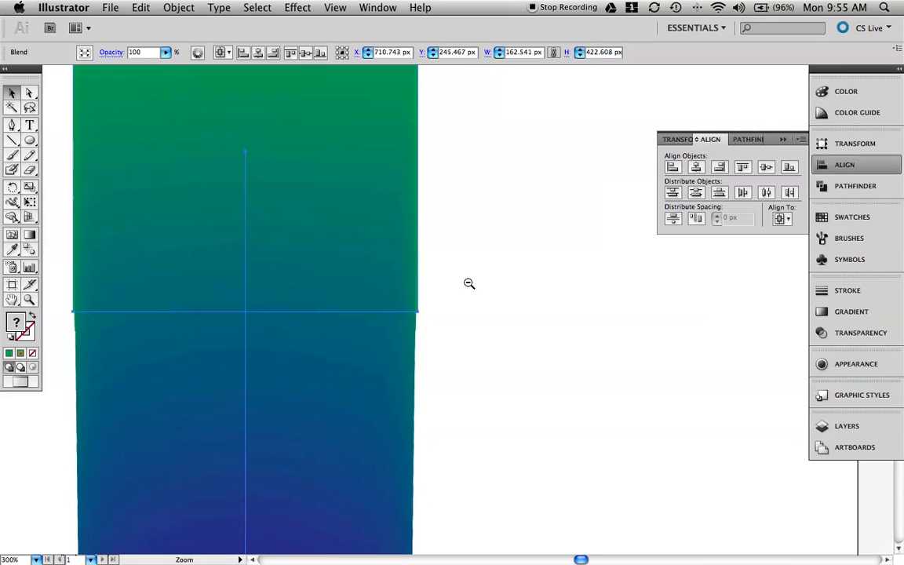
left_click(458, 286, "alt+super")
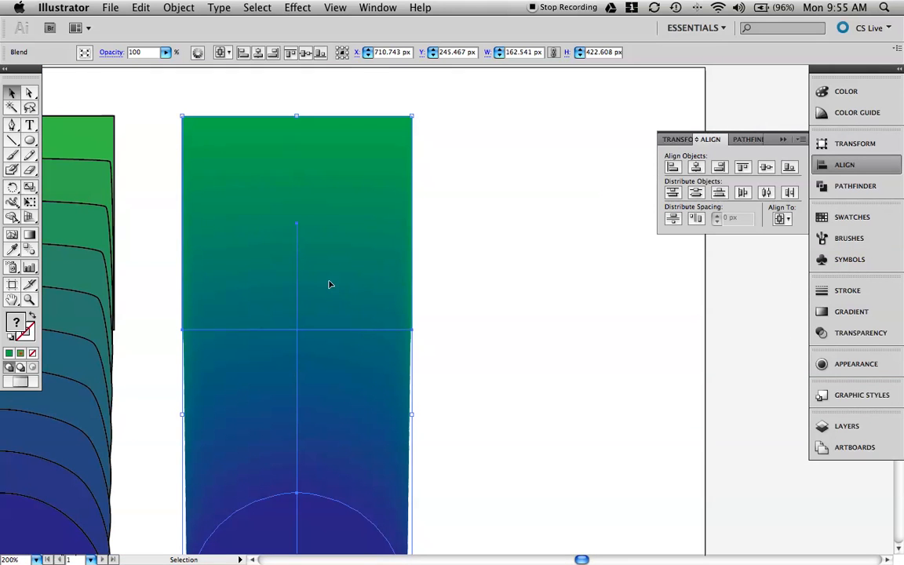
key("super+equal")
key("super+equal")
key("super+equal")
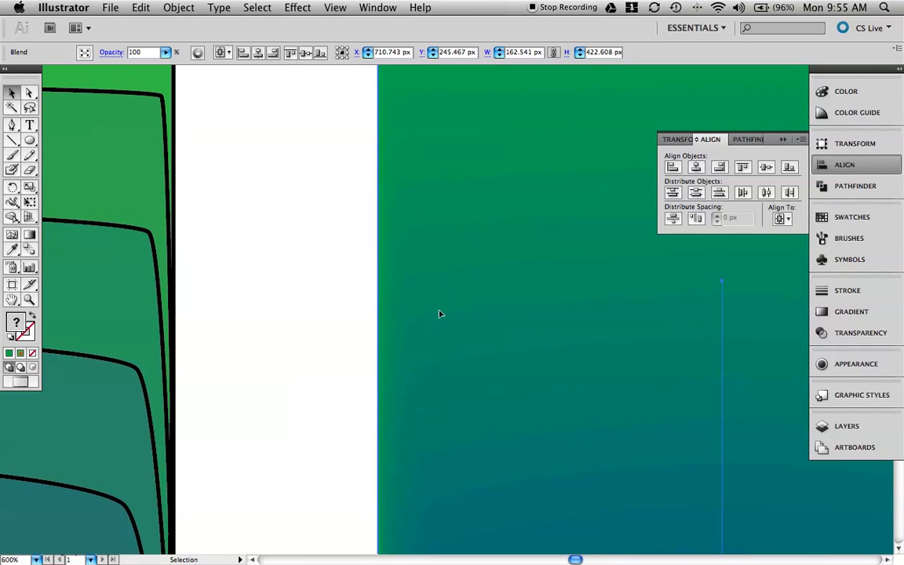
left_click(445, 256, "alt+super")
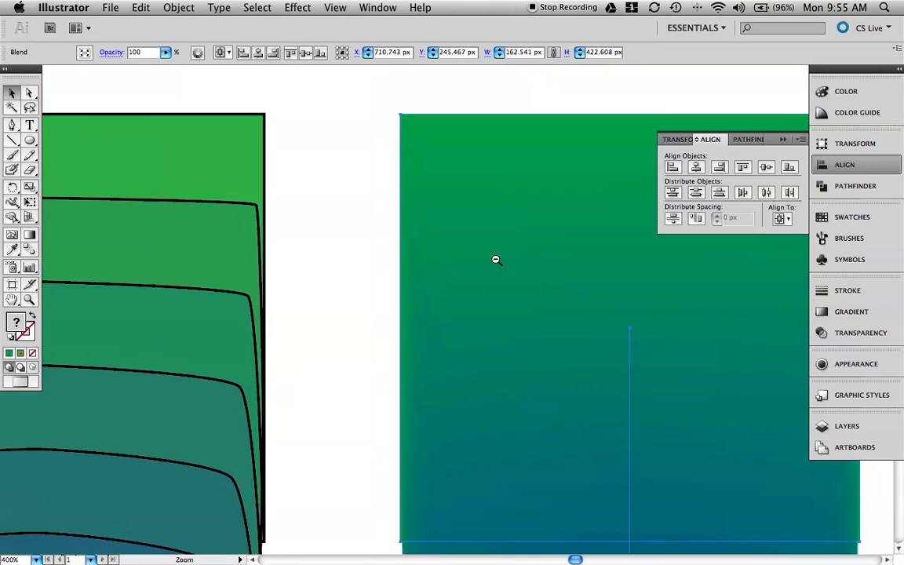
left_click(495, 259, "alt+super")
left_click(505, 279, "alt+super")
left_click(506, 371, "alt+super")
- Set the blend options for the leftmost black and red curves below the shapes to Smooth Color
scroll(578, 398, "down", 5)
left_click(365, 362, "alt+super")
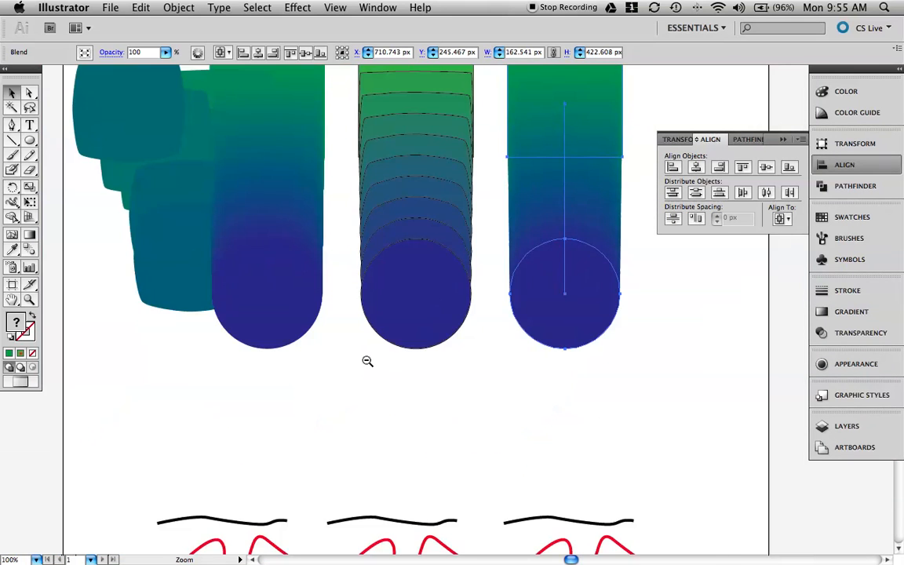
left_click(368, 361, "alt+super")
scroll(485, 399, "down", 3)
left_click_drag(273, 318, 388, 418)
scroll(245, 184, "up", 1)
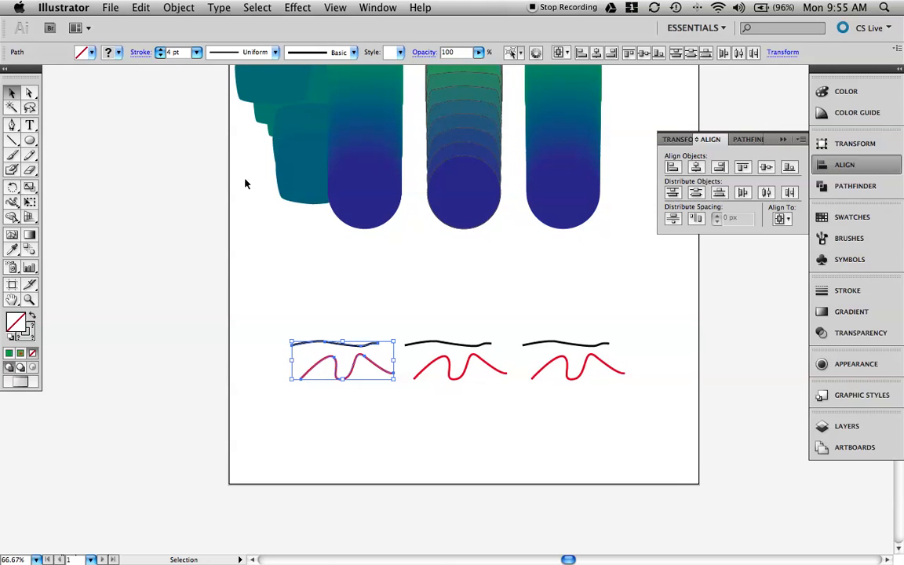
left_click(184, 9)
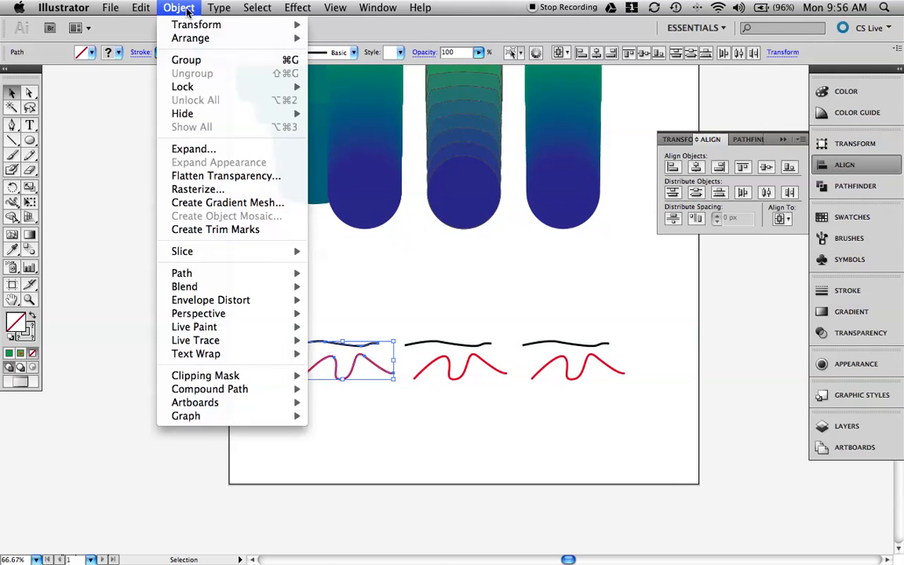
mouse_move(191, 289)
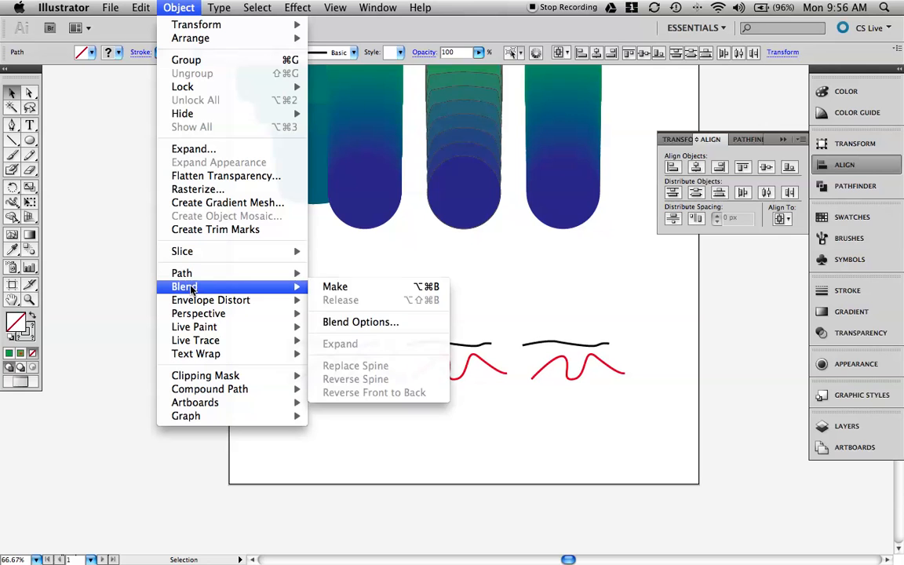
left_click(344, 322)
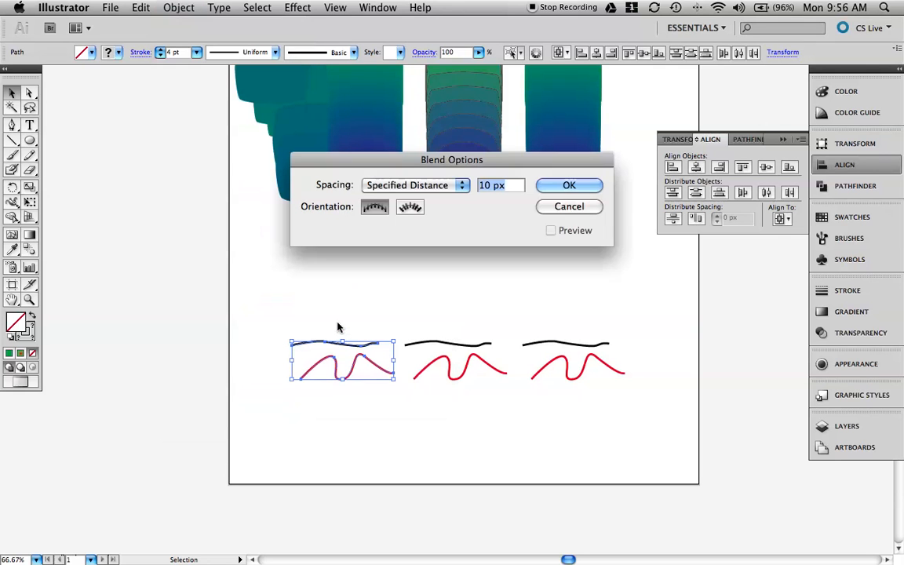
left_click(461, 185)
left_click(421, 161)
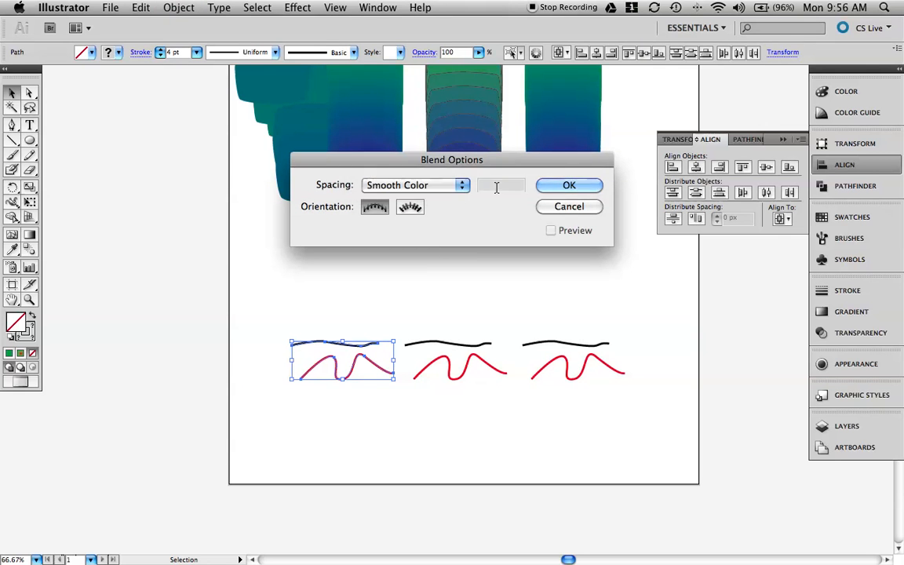
left_click(569, 185)
- Make the blend between the leftmost black and red curves
key("super+space")
left_click_drag(256, 304, 471, 437)
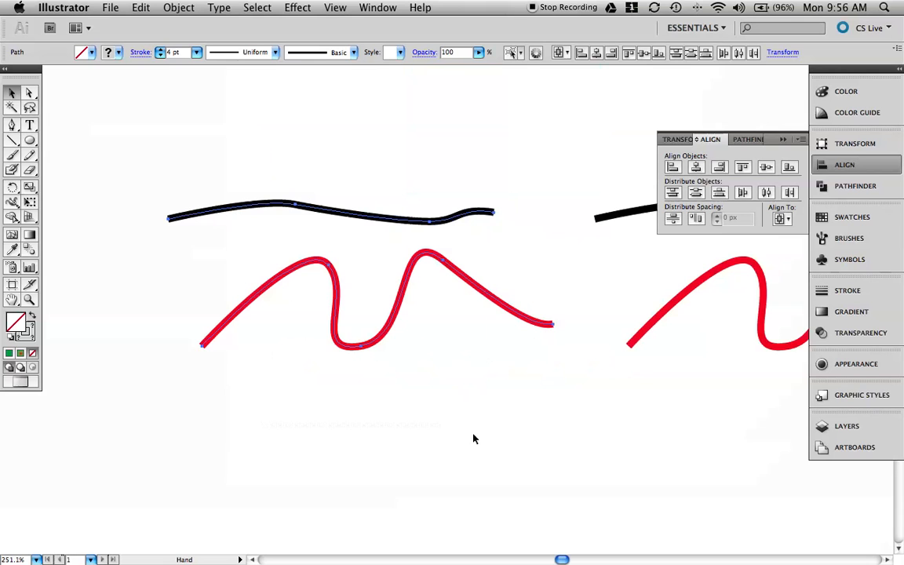
left_click(188, 10)
mouse_move(213, 289)
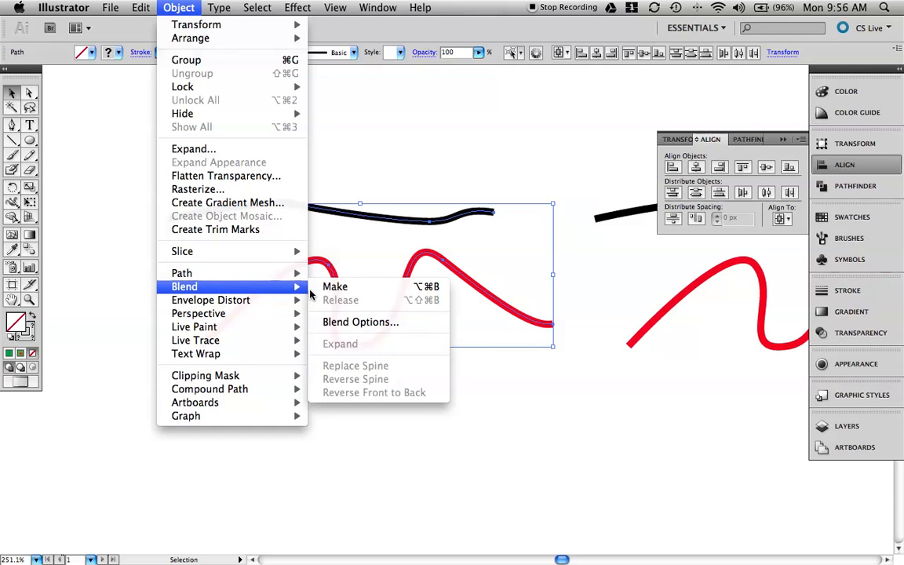
left_click(334, 291)
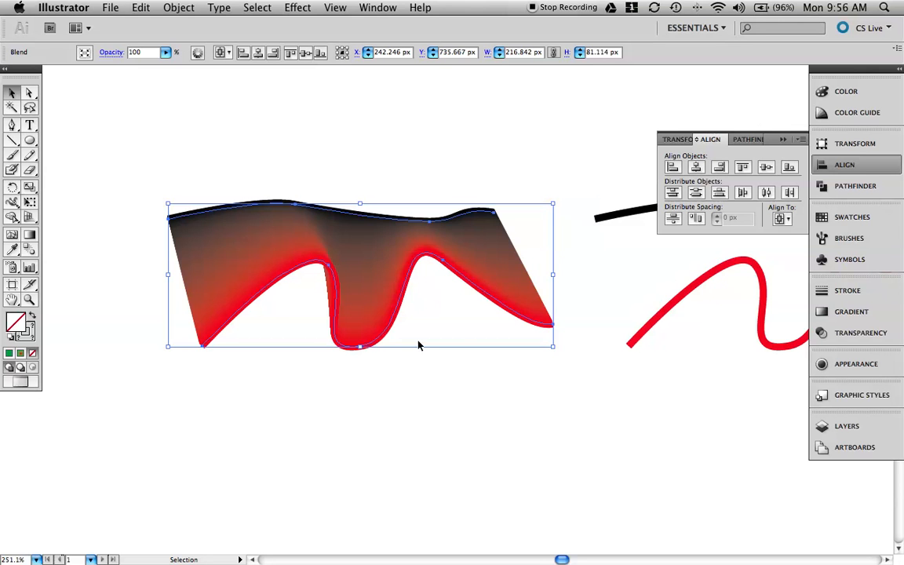
- Set the blend options for the middle black and red curves to Specified Steps with 10 steps
scroll(617, 409, "right", 6)
left_click_drag(331, 241, 591, 435)
scroll(591, 435, "left", 3)
left_click(179, 8)
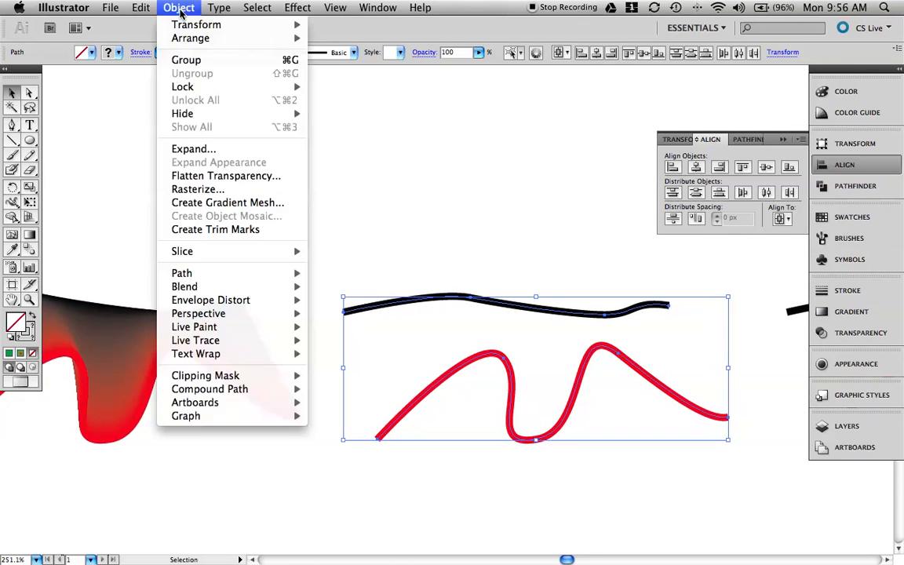
mouse_move(216, 288)
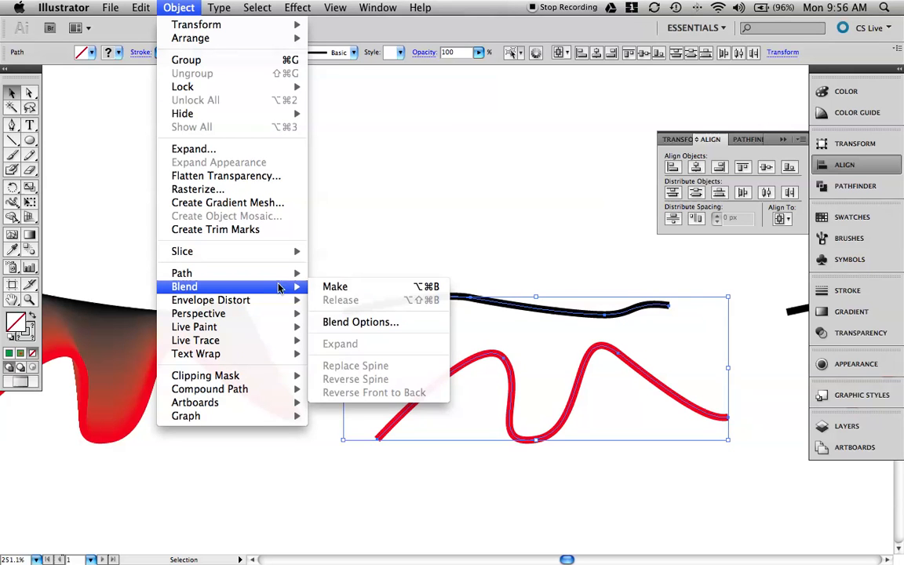
left_click(366, 324)
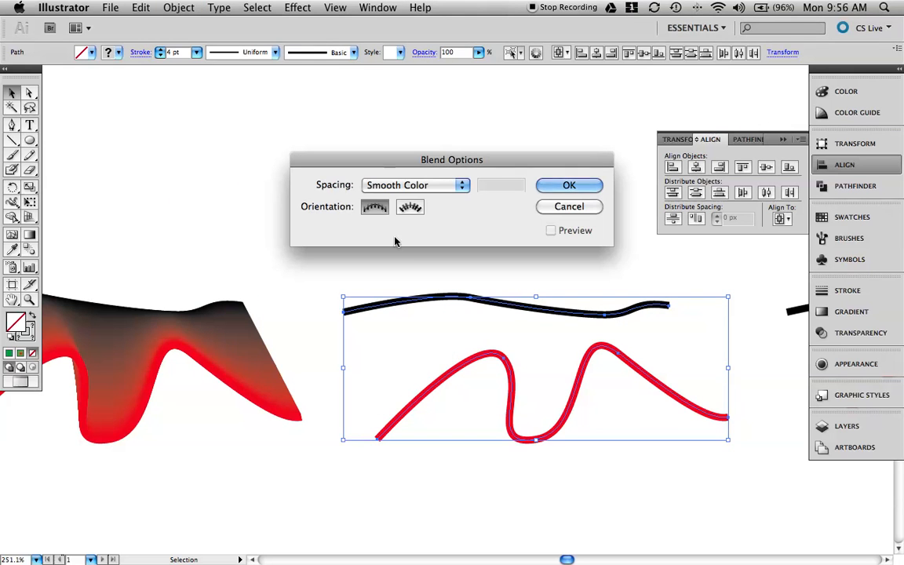
left_click(463, 187)
left_click(452, 197)
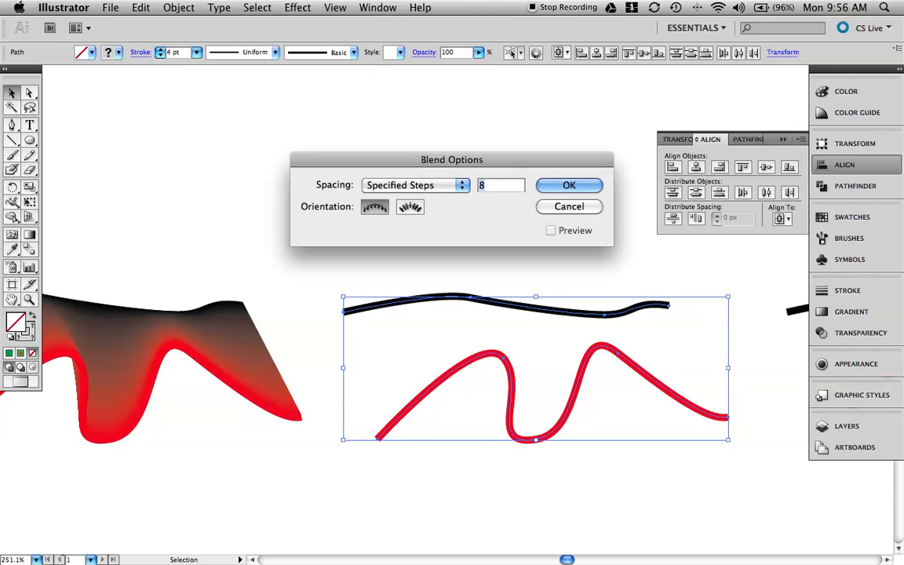
type("10")
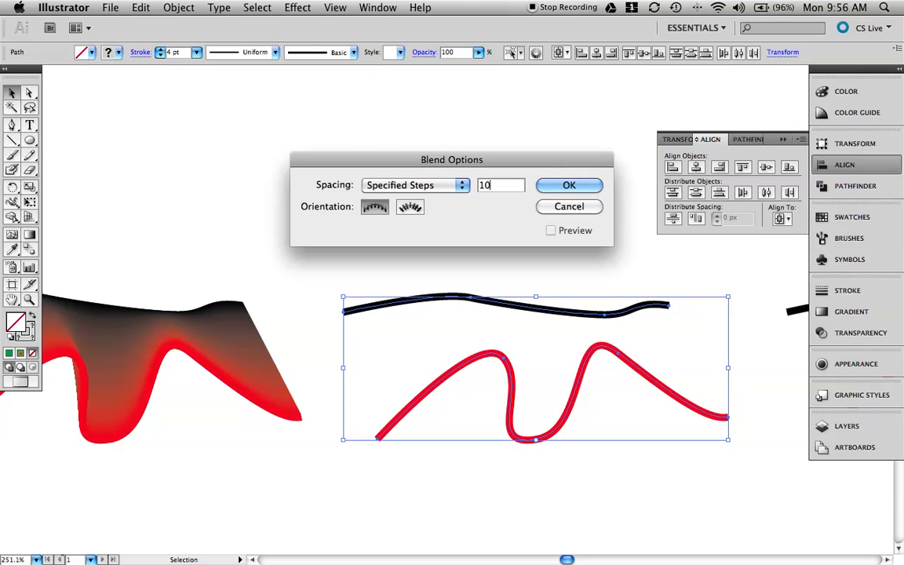
left_click(566, 188)
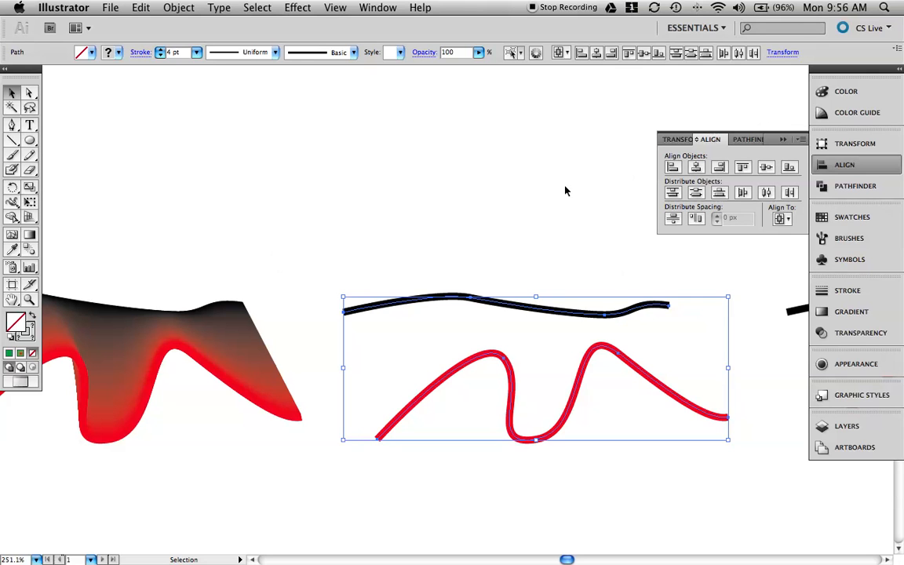
- Make the blend between the middle black and red curves
left_click(189, 12)
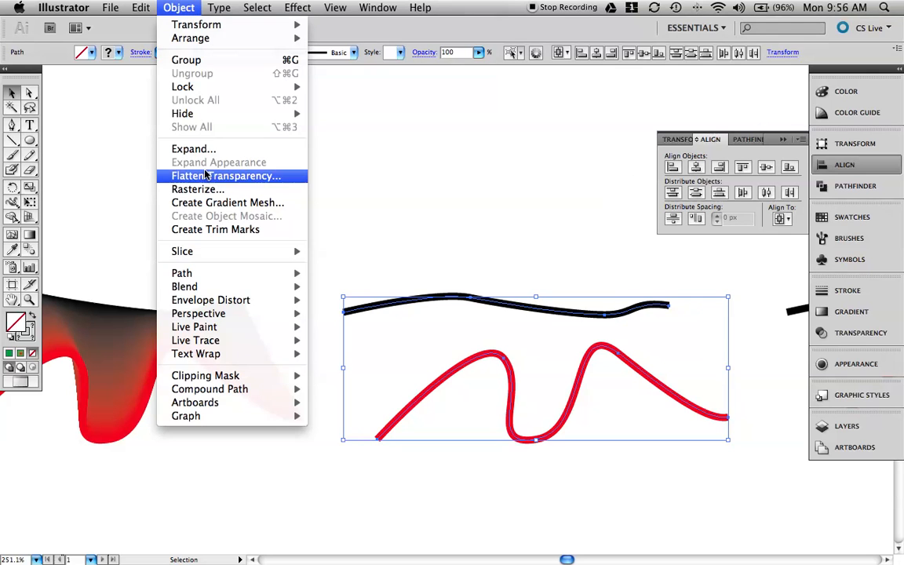
mouse_move(205, 291)
left_click(340, 288)
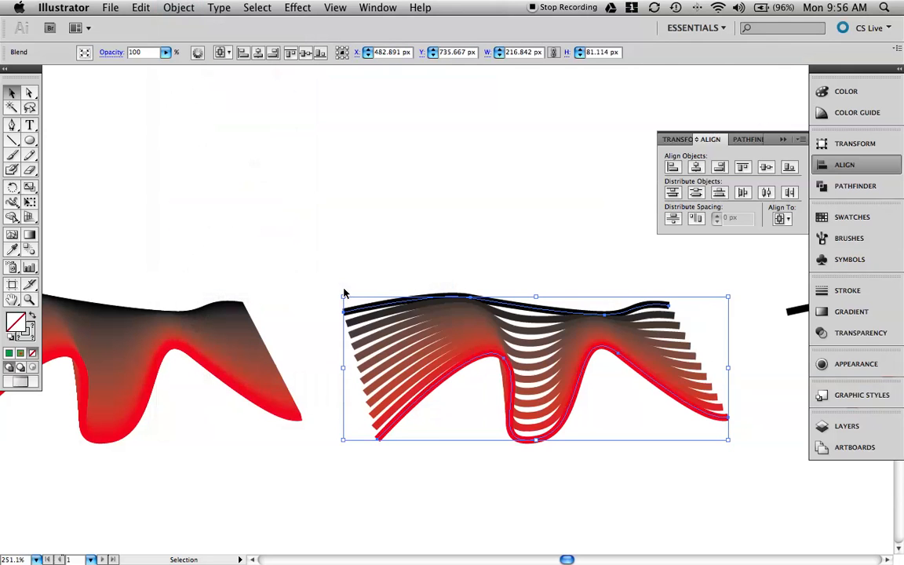
- Set the blend options for the rightmost black and red curves to Specified Distance with 10 px spacing
scroll(506, 273, "down", 5)
scroll(506, 273, "right", 5)
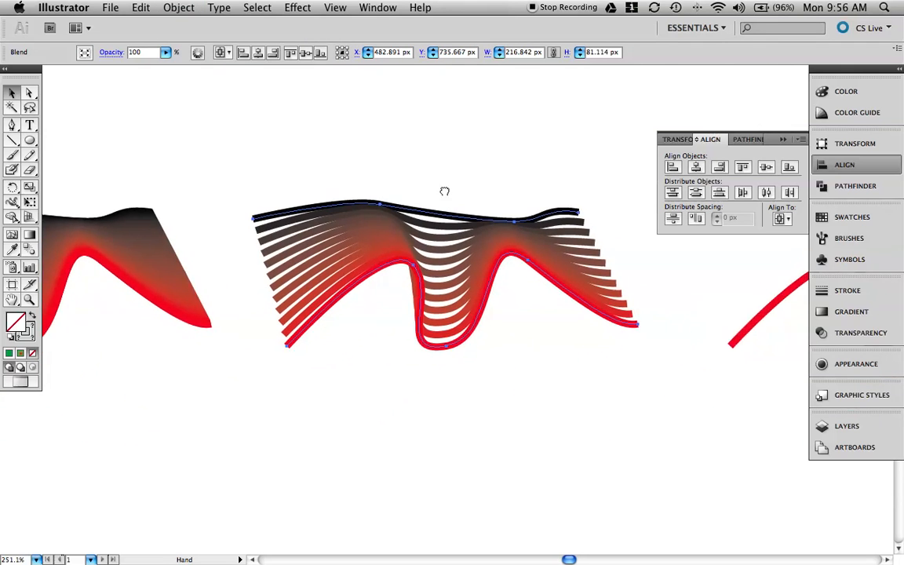
scroll(530, 196, "right", 8)
scroll(530, 196, "up", 1)
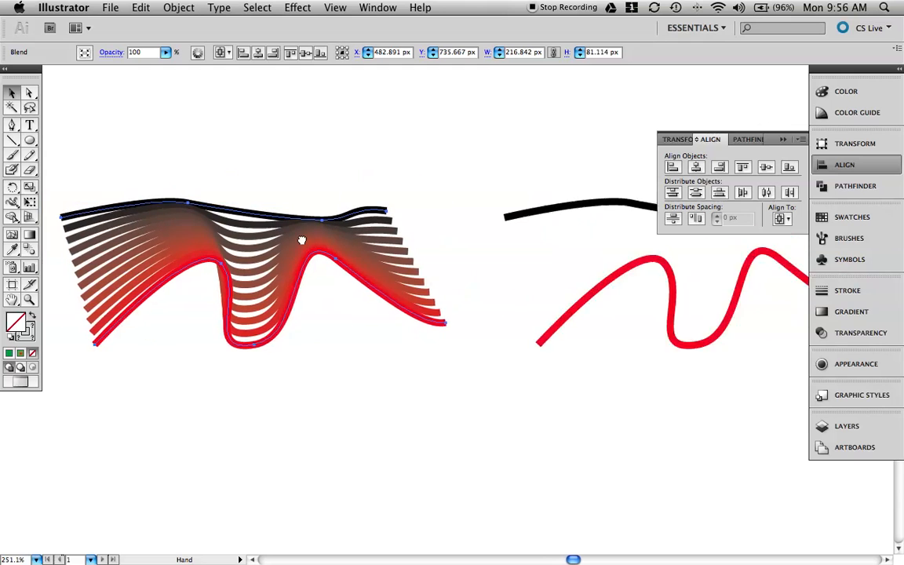
left_click_drag(401, 184, 577, 369)
left_click(179, 8)
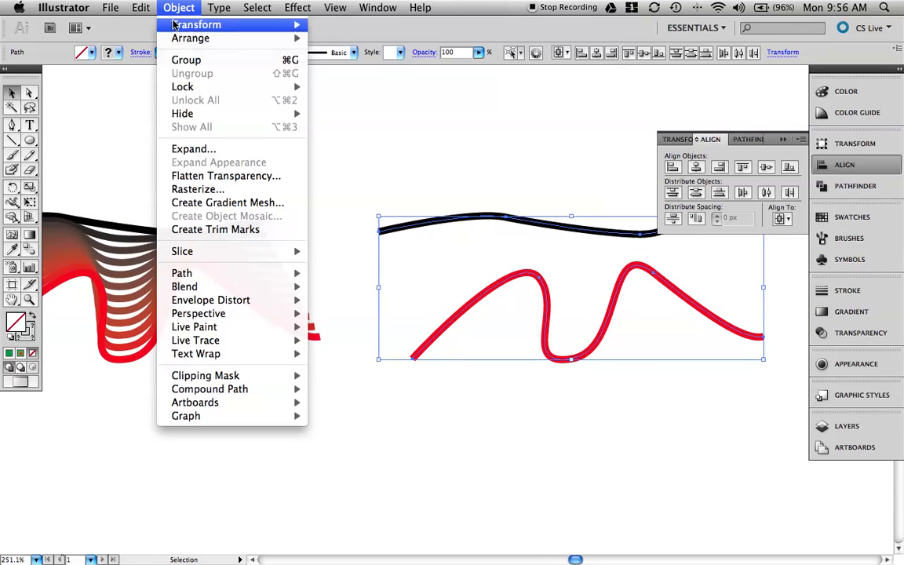
mouse_move(193, 289)
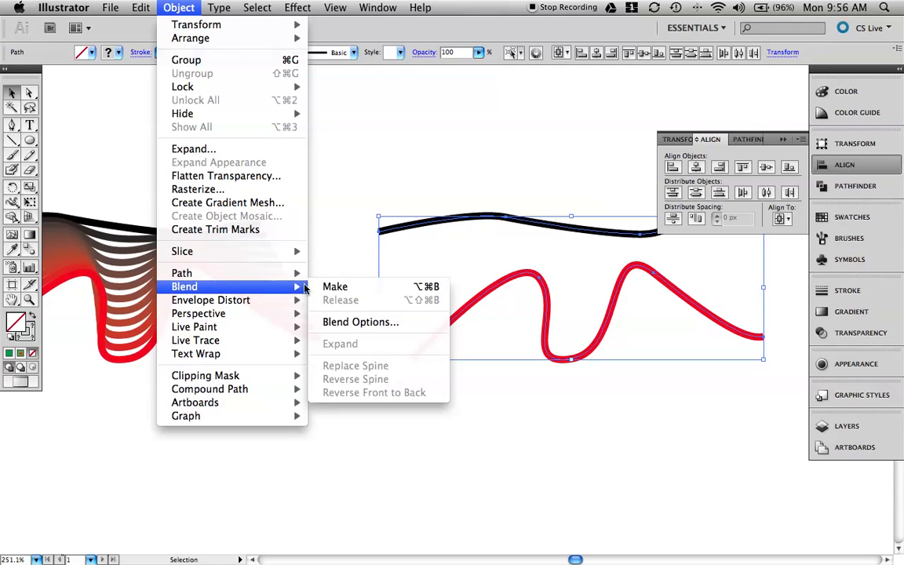
left_click(359, 322)
left_click(459, 187)
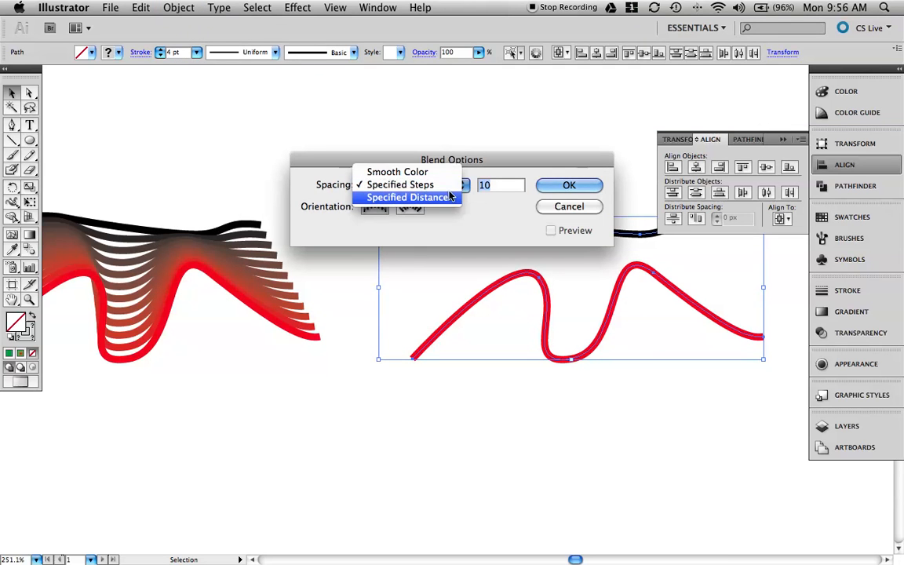
left_click(416, 196)
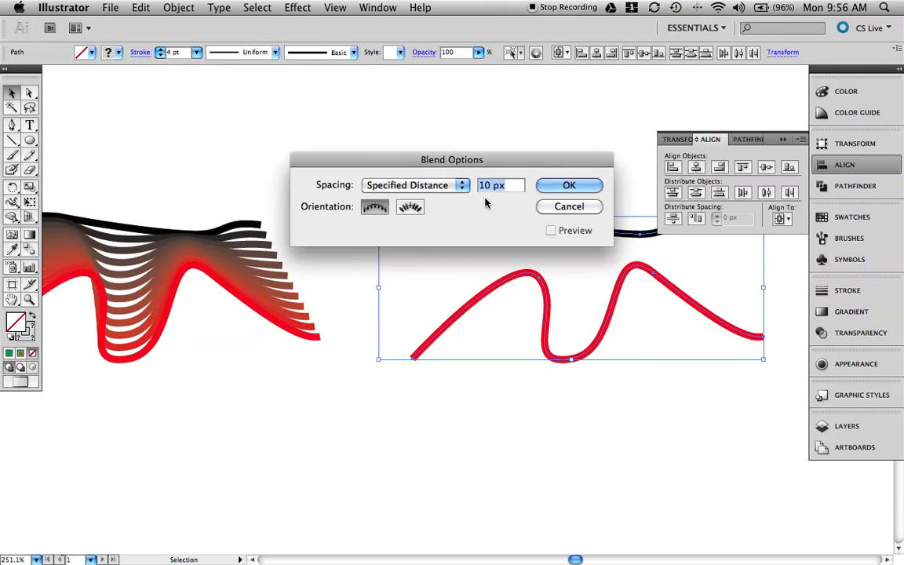
left_click(570, 188)
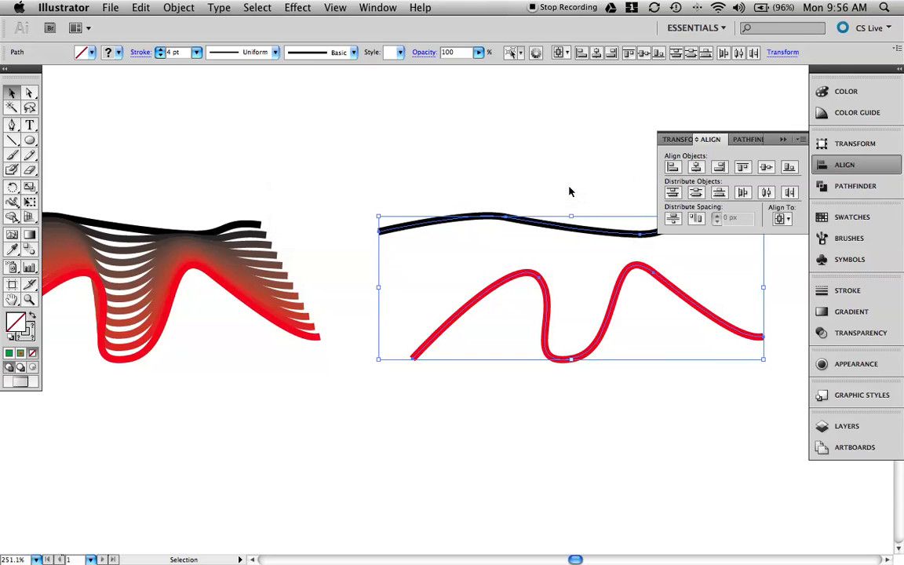
- Make the blend between the rightmost black and red curves
left_click(179, 8)
mouse_move(228, 289)
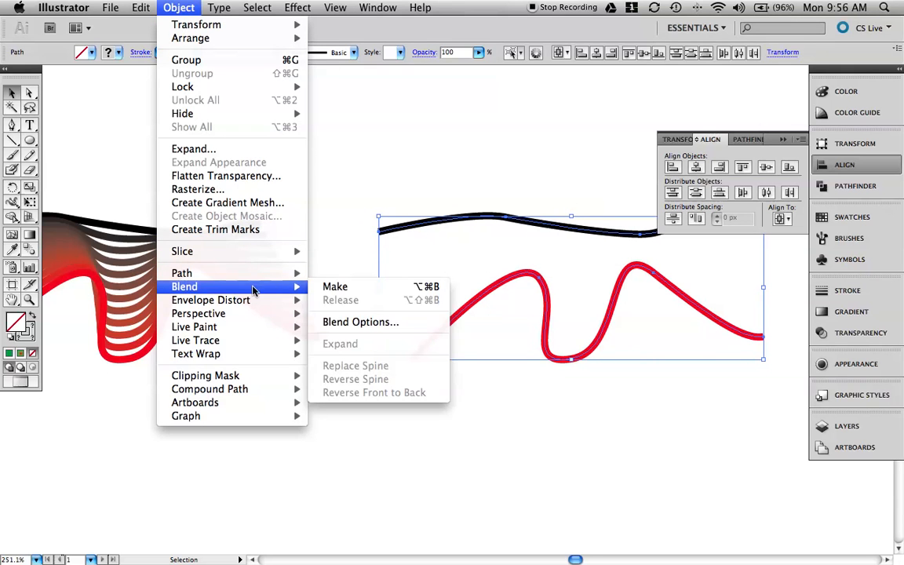
left_click(335, 287)
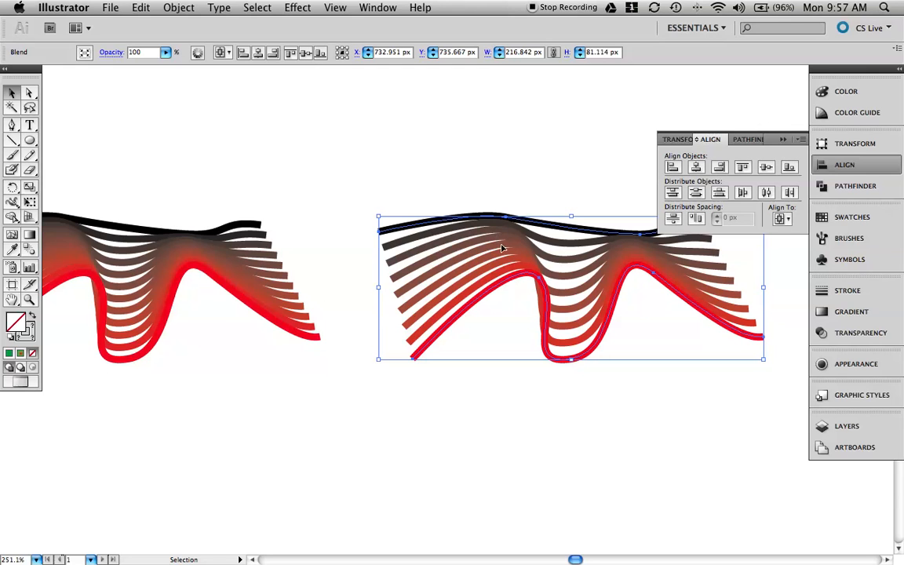
- Zoom out to compare the three curve blends with the shape blends above, and activate the Direct Selection tool
left_click_drag(497, 262, 413, 221)
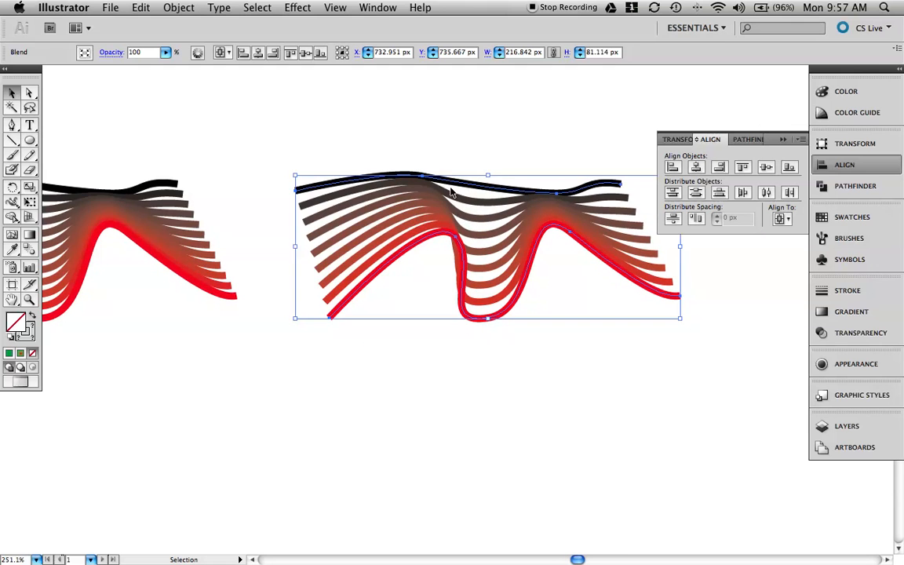
left_click(420, 240, "alt+super")
left_click(437, 239, "alt+super")
left_click(469, 288, "alt+super")
left_click_drag(470, 290, 461, 344)
left_click(412, 229, "alt+super")
left_click(413, 227, "alt+super")
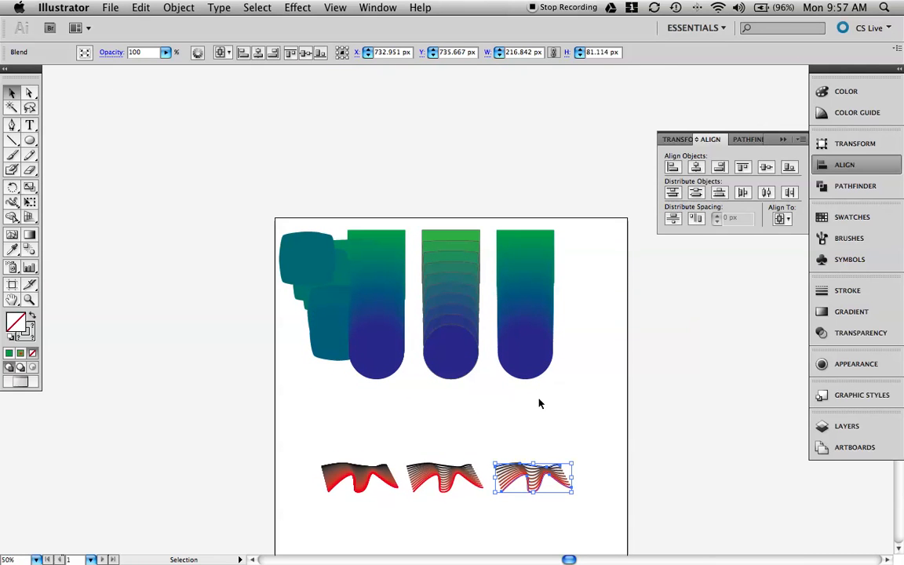
key("a")
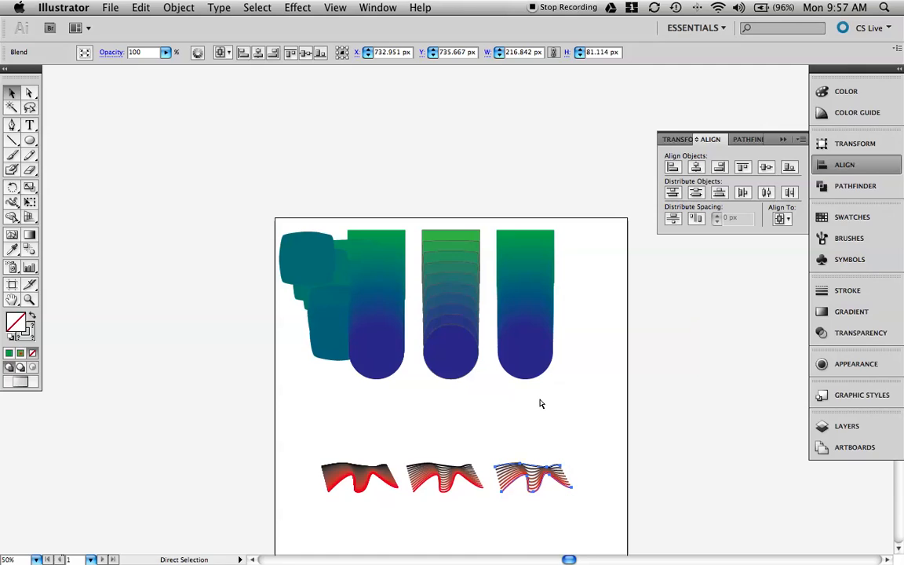